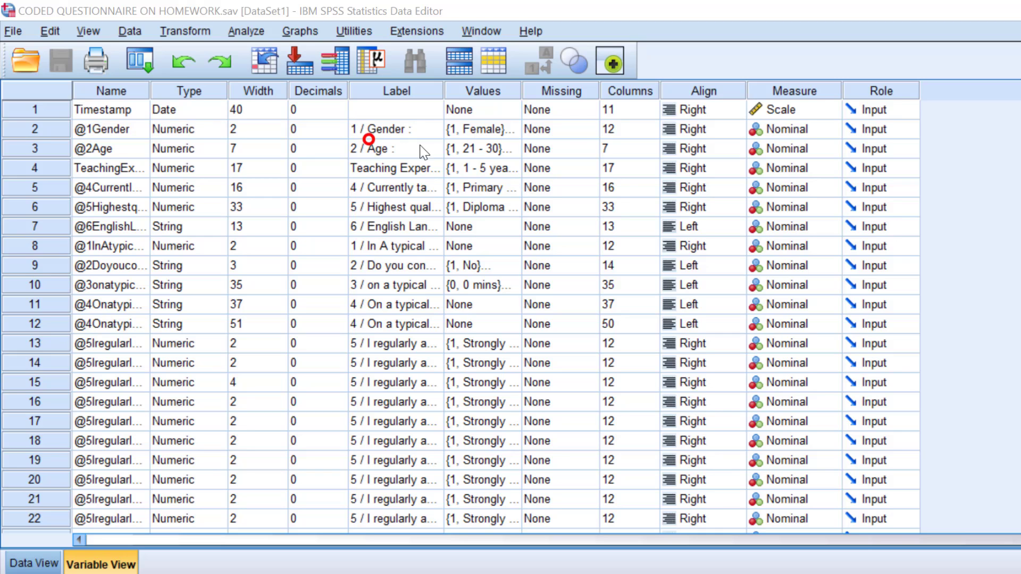
Inspect the value labels of rows 13–16, then widen the Values column to show labels like 'Strongly disagree' in full.
scroll(633, 242, "down", 1)
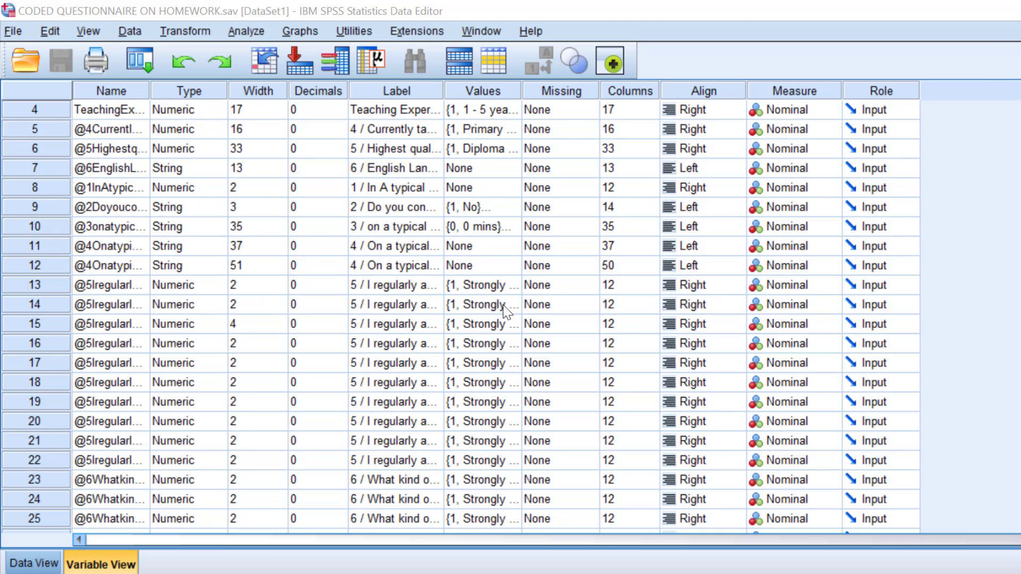
left_click(484, 284)
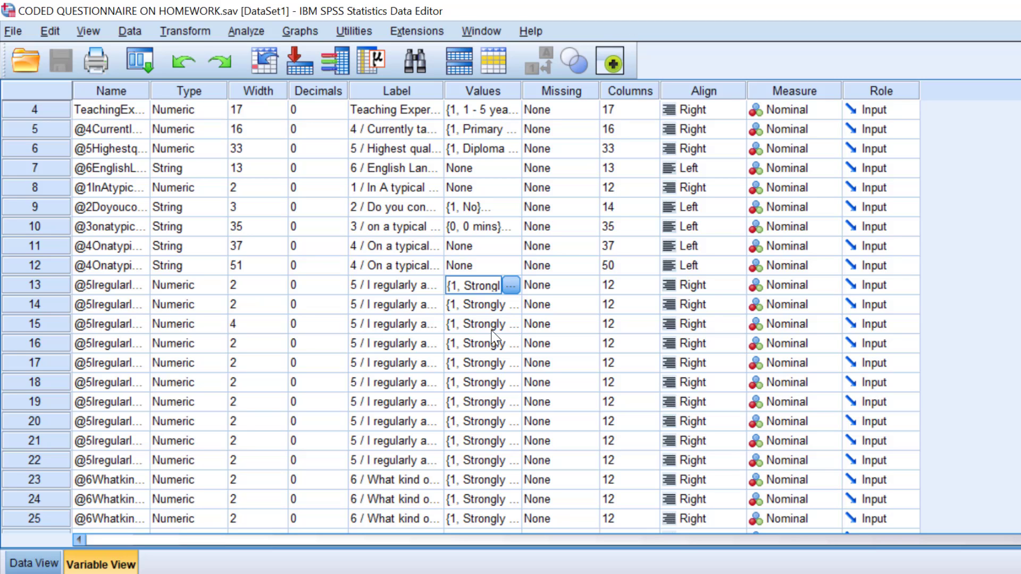
left_click(487, 304)
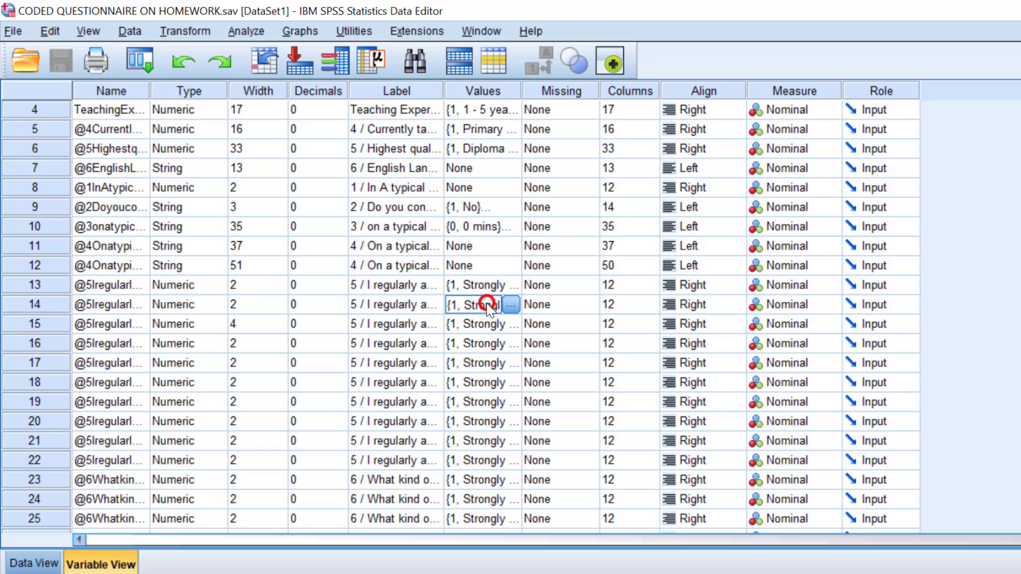
left_click(481, 323)
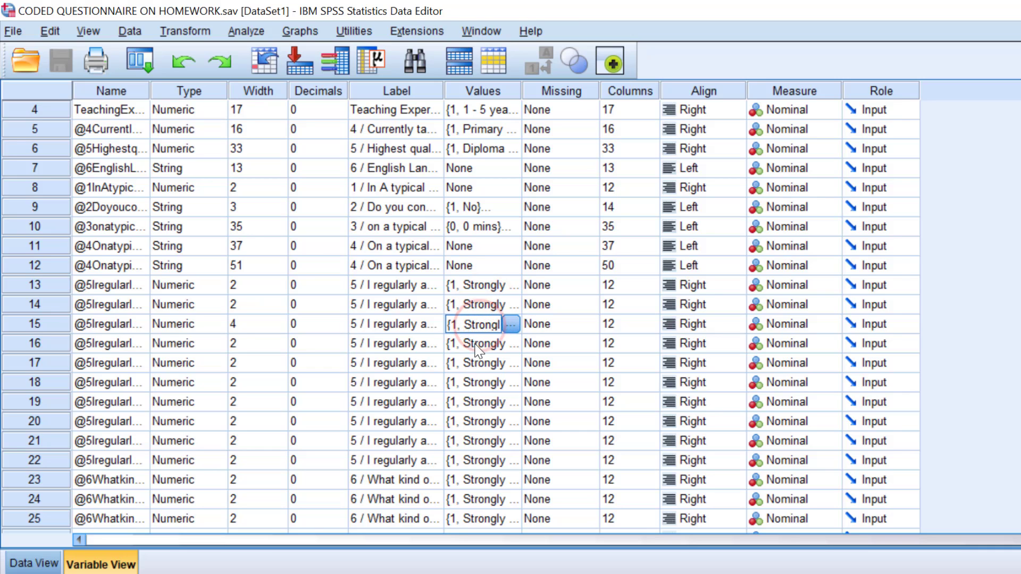
left_click(476, 343)
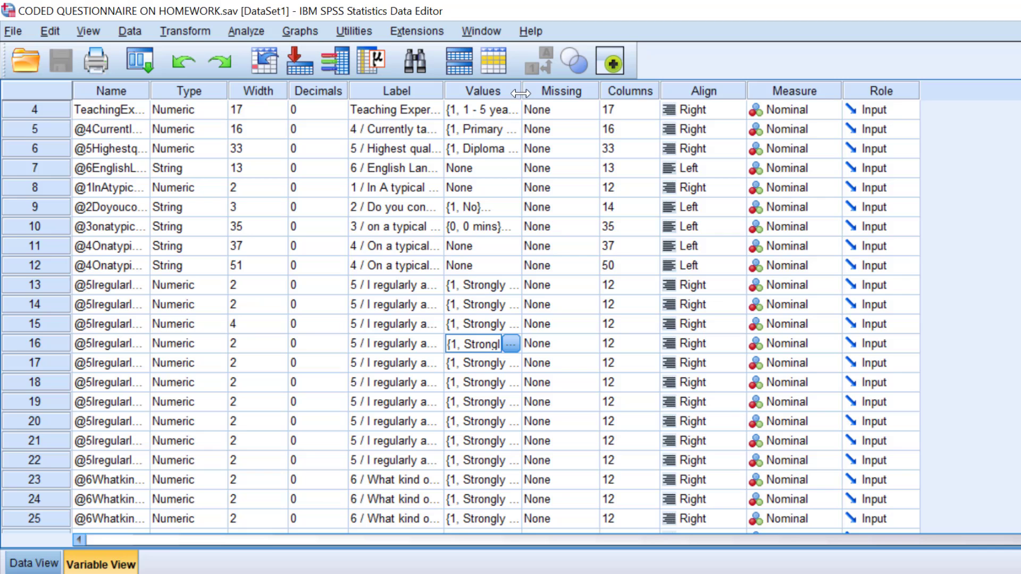
left_click_drag(521, 91, 595, 94)
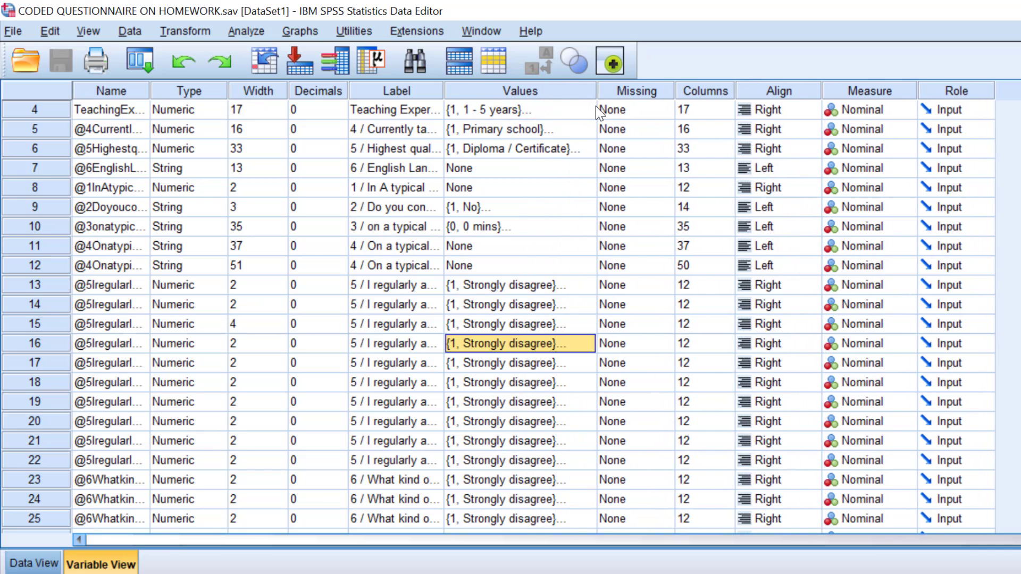
scroll(365, 305, "down", 1)
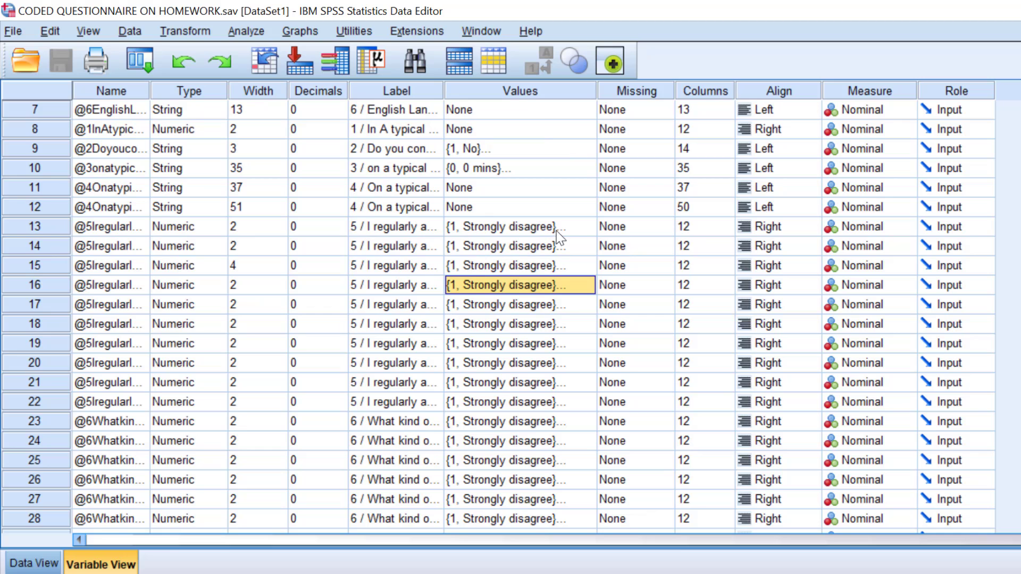
left_click(590, 227)
left_click(589, 228)
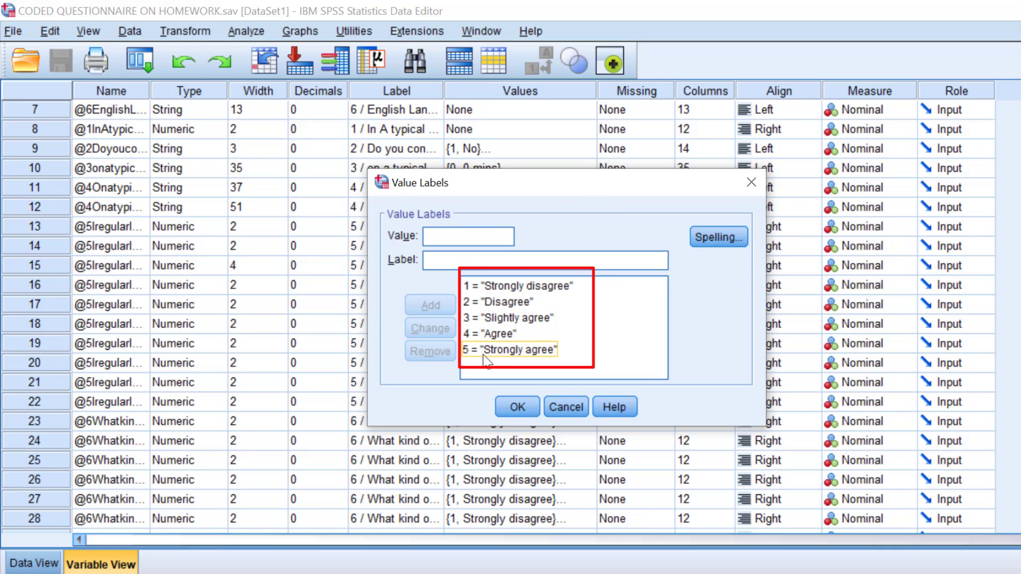
left_click(749, 183)
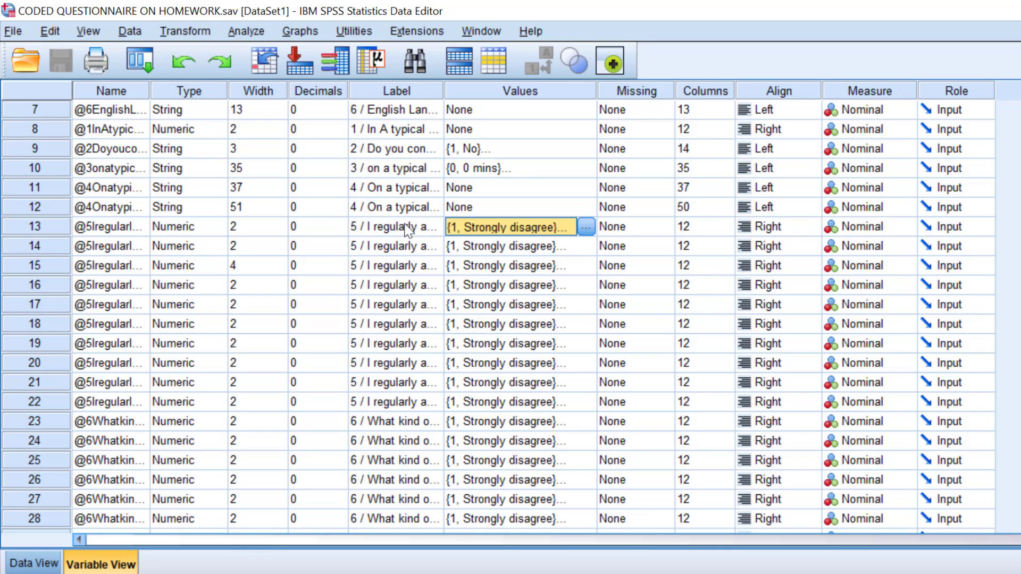
left_click(417, 231)
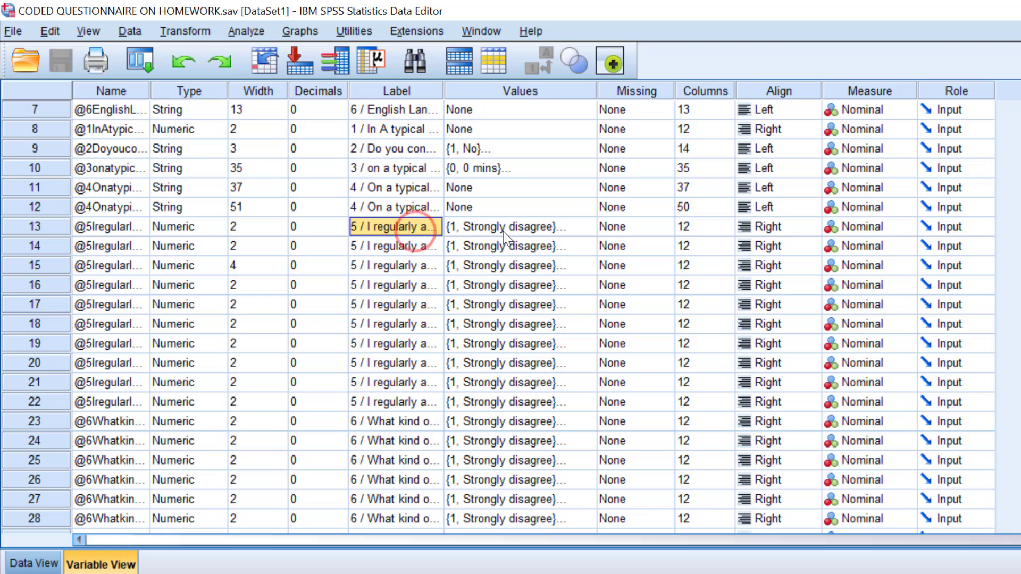
scroll(409, 133, "up", 2)
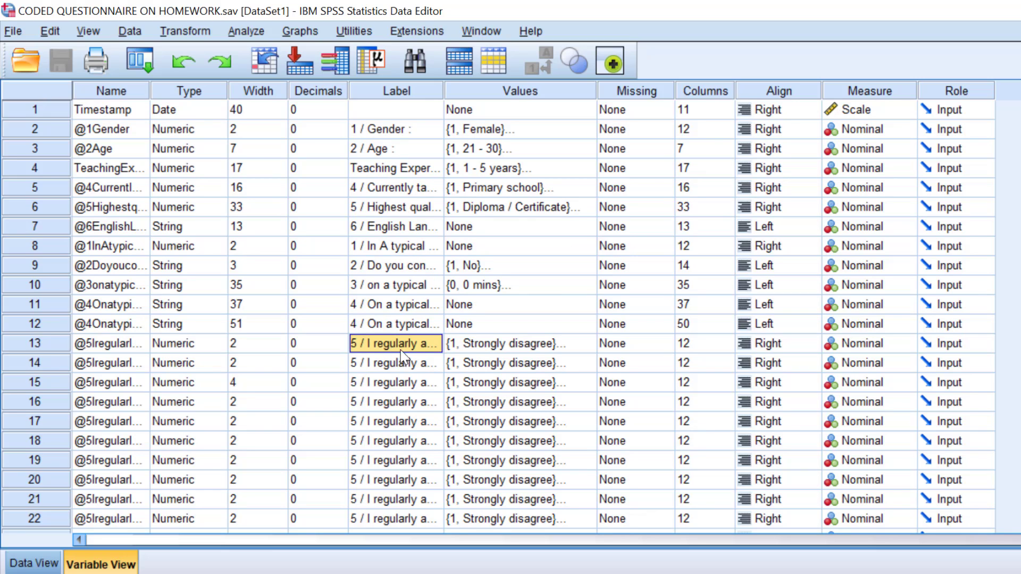
left_click(109, 349)
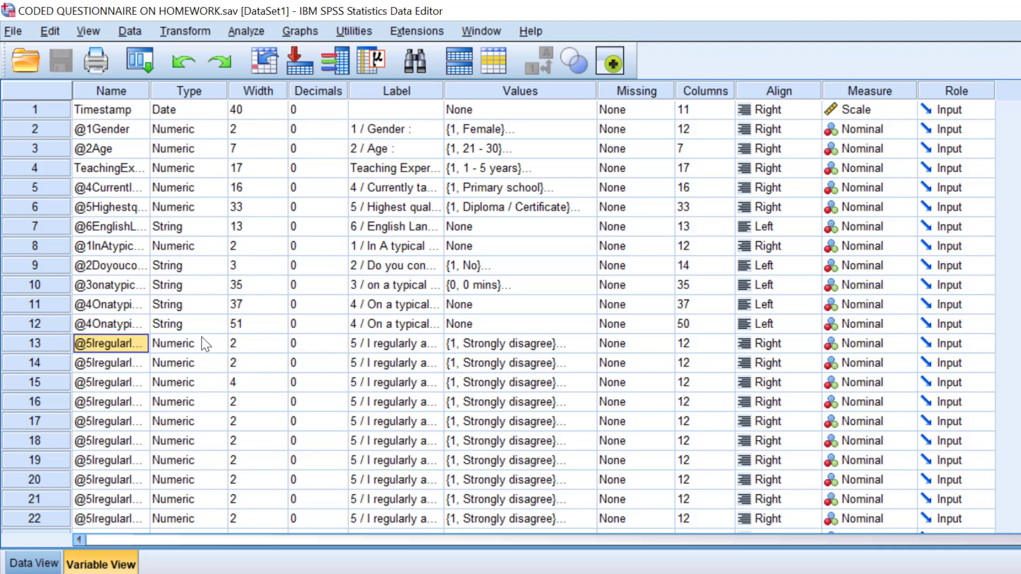
mouse_move(53, 340)
left_mouse_down()
mouse_move(88, 526)
mouse_move(99, 360)
mouse_move(101, 390)
left_mouse_up()
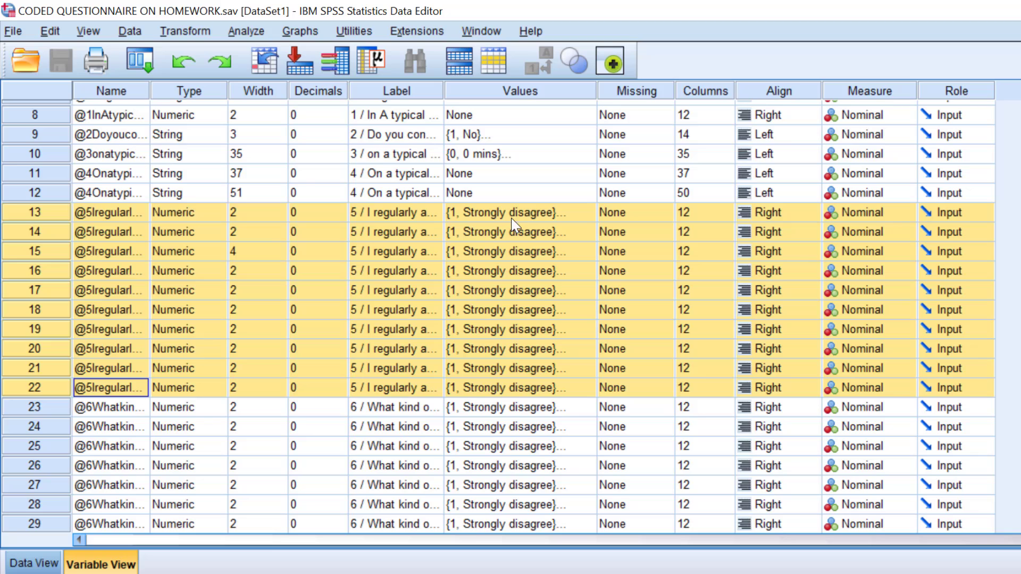
left_click(474, 211)
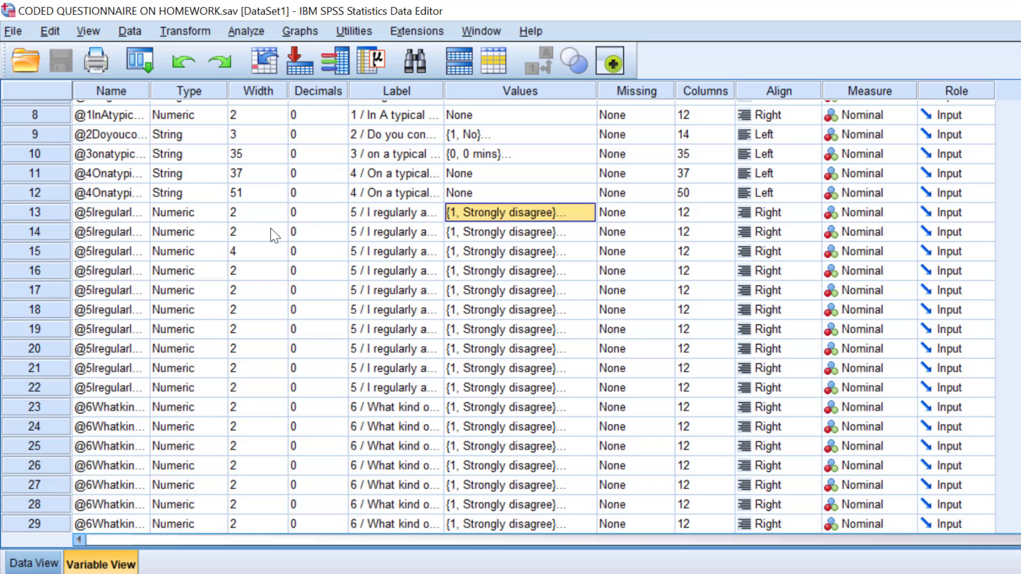
Reset the Crosstabs dialog and put the first homework item in Rows and Age in Columns.
left_click(251, 34)
mouse_move(318, 70)
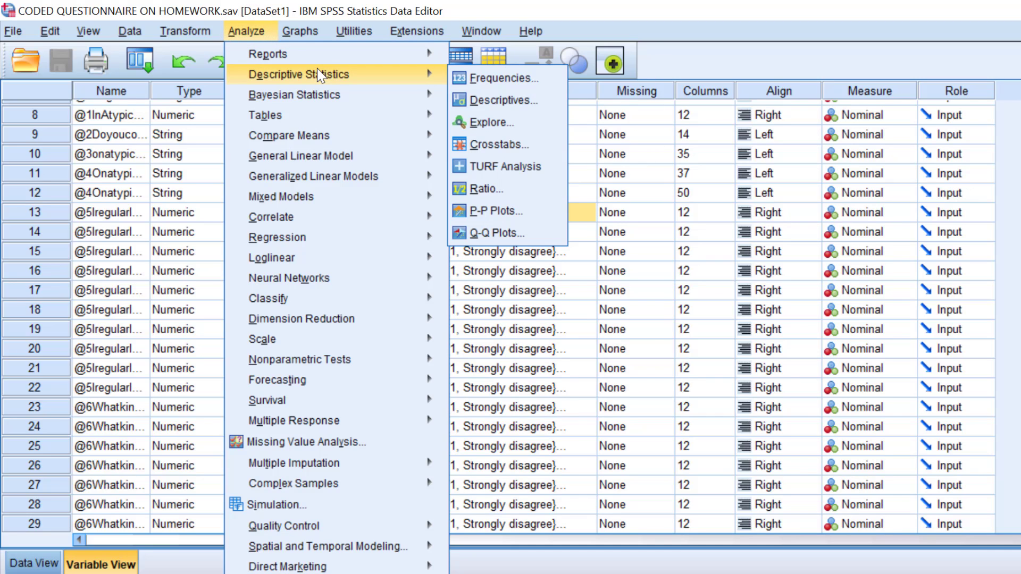
left_click(504, 146)
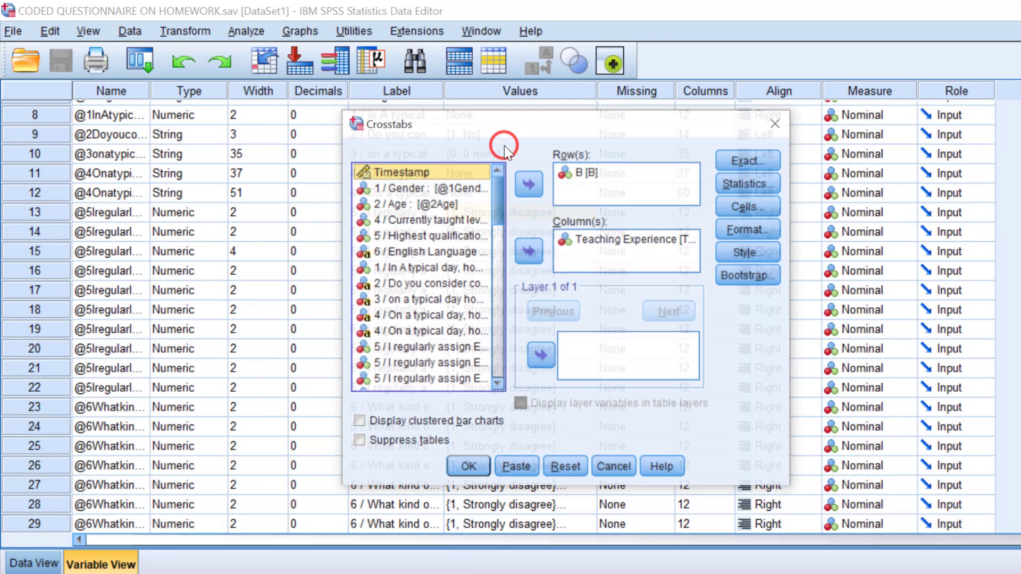
left_click(566, 467)
left_click_drag(502, 200, 501, 215)
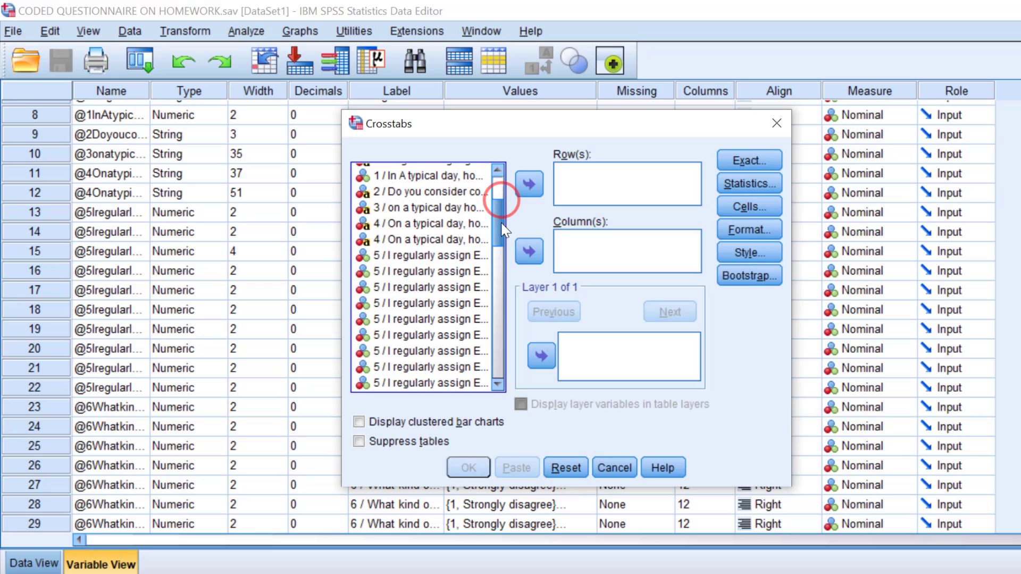
left_click(394, 256)
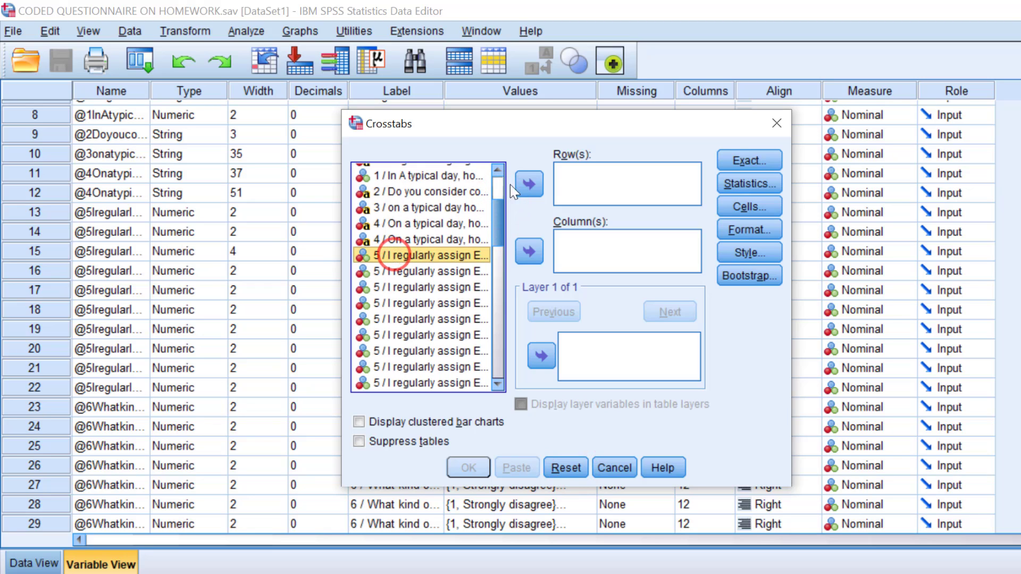
left_click(529, 184)
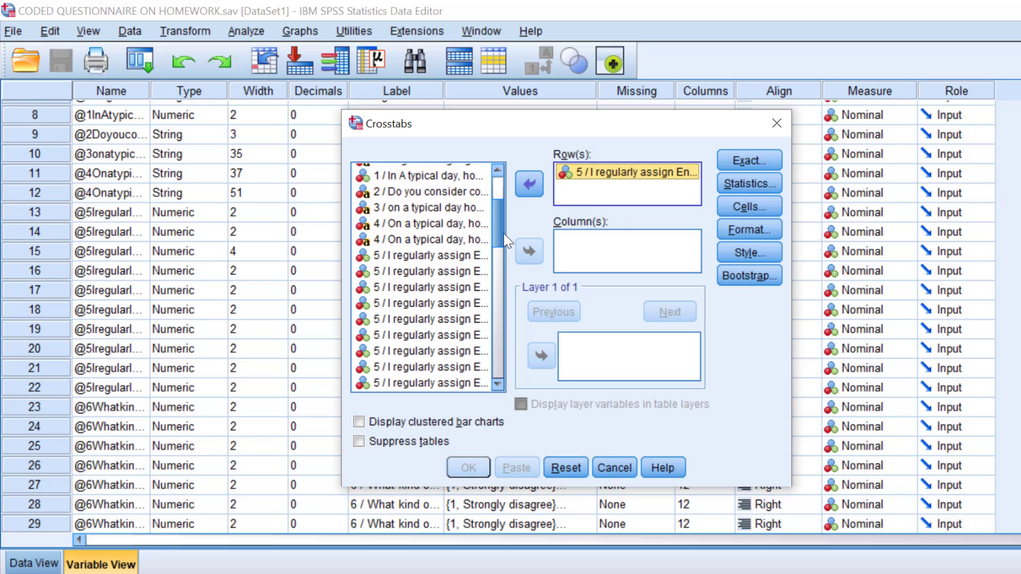
left_click_drag(500, 228, 495, 202)
left_click(393, 207)
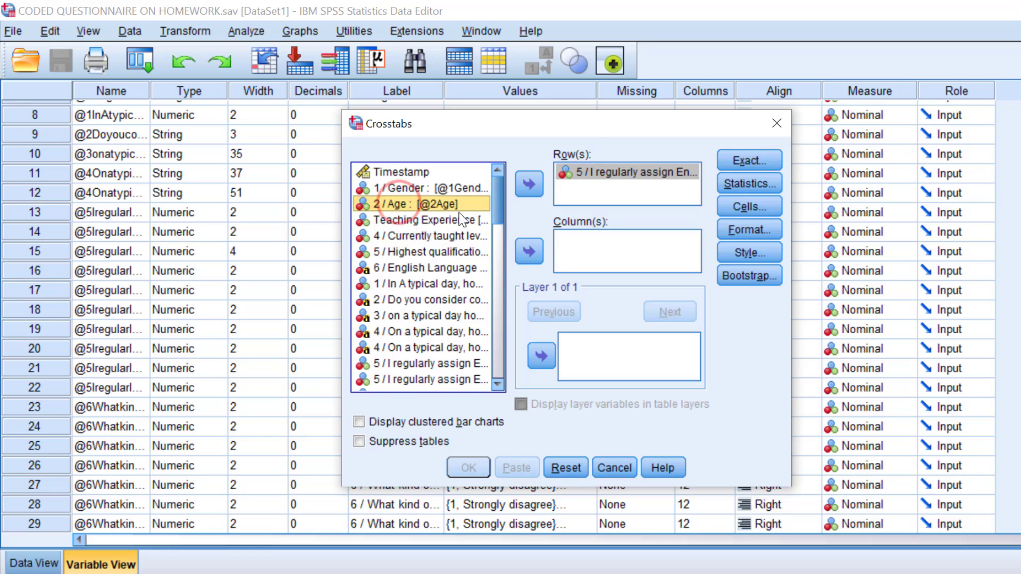
left_click(527, 252)
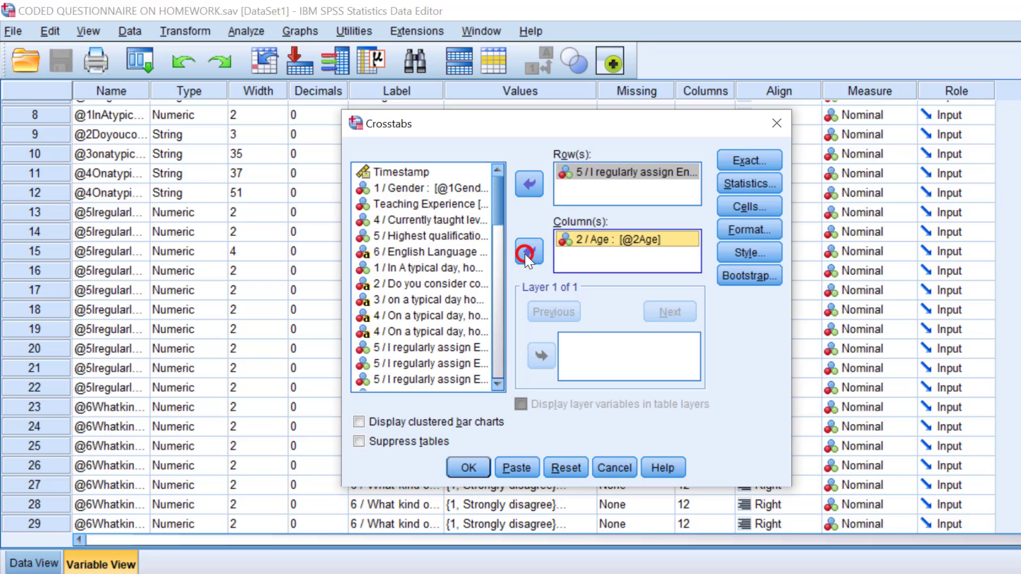
Request a chi-square test and clustered bar charts, then run the crosstab.
left_click(760, 183)
left_click(449, 186)
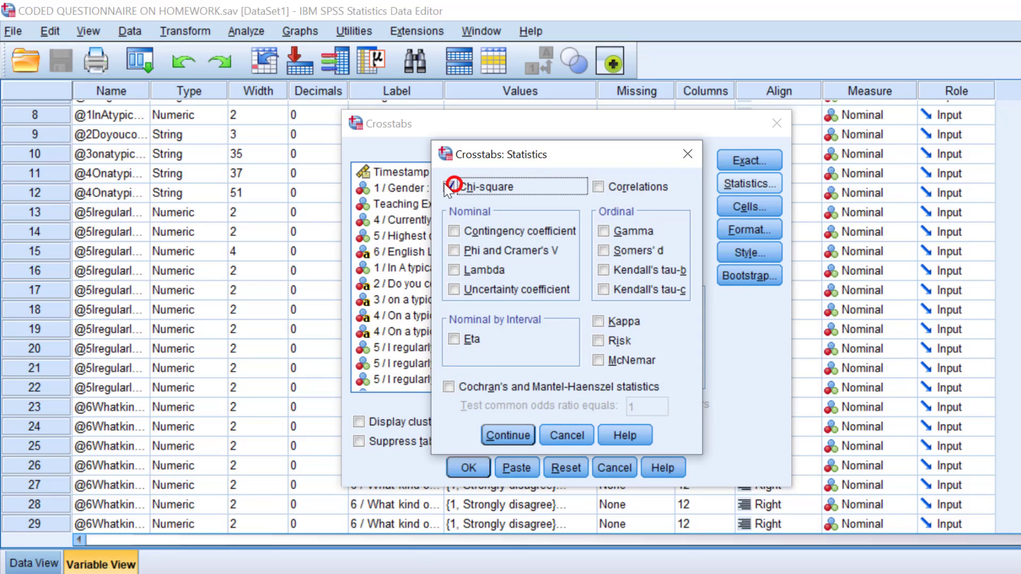
left_click(506, 435)
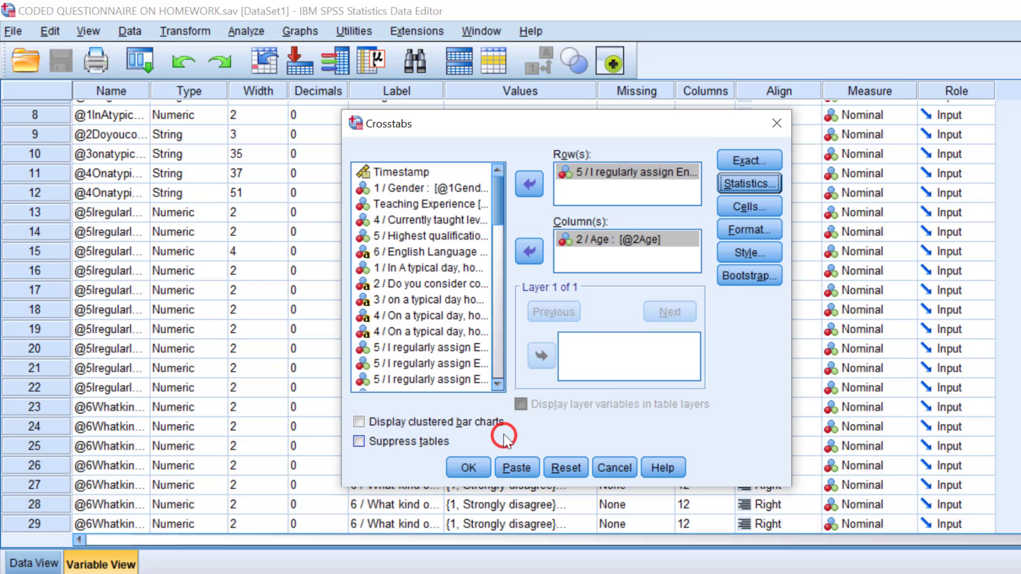
left_click(358, 423)
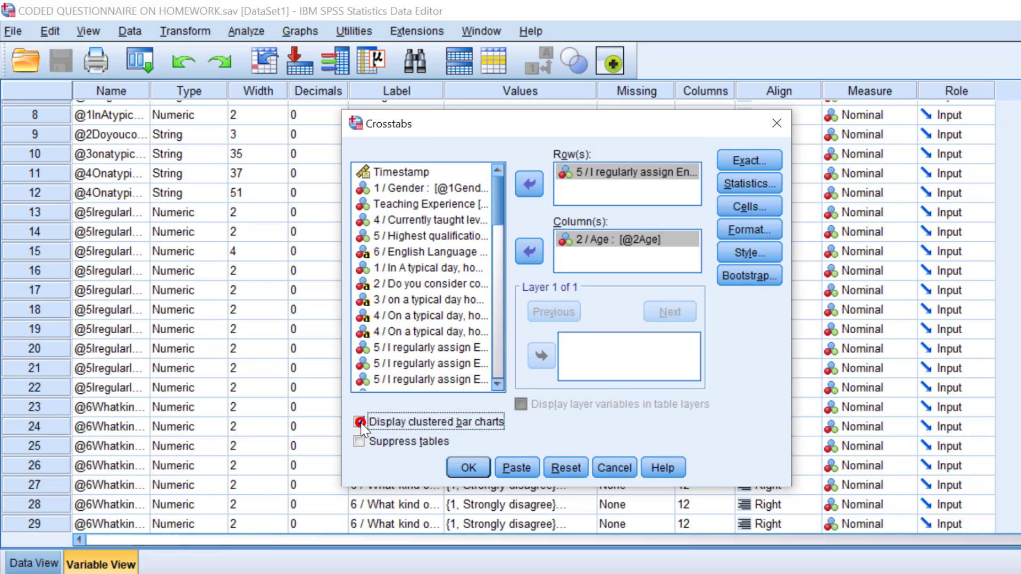
left_click(467, 468)
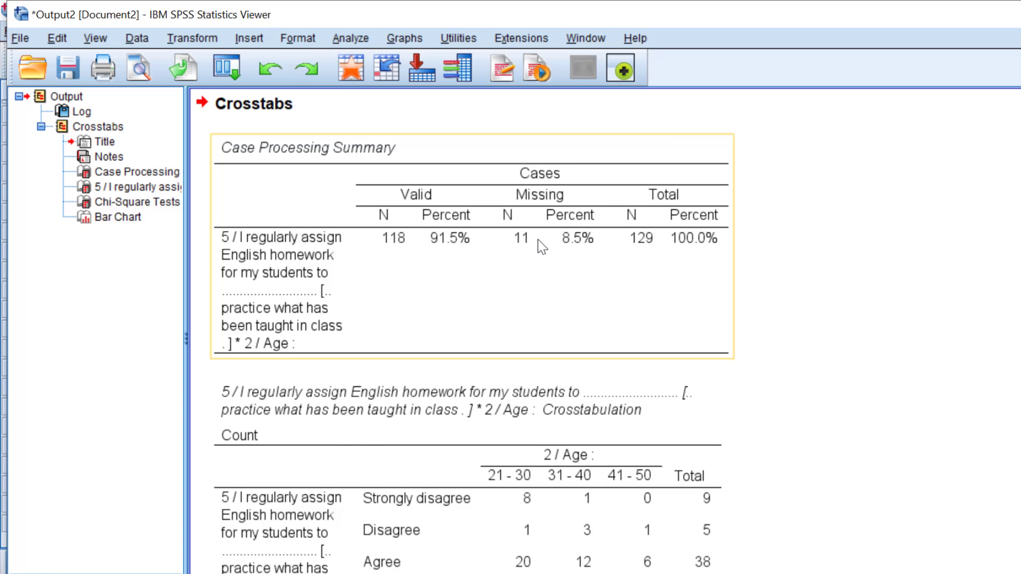
Copy the clustered bar chart from the Crosstabs output in the Viewer.
scroll(359, 241, "down", 5)
scroll(359, 241, "down", 8)
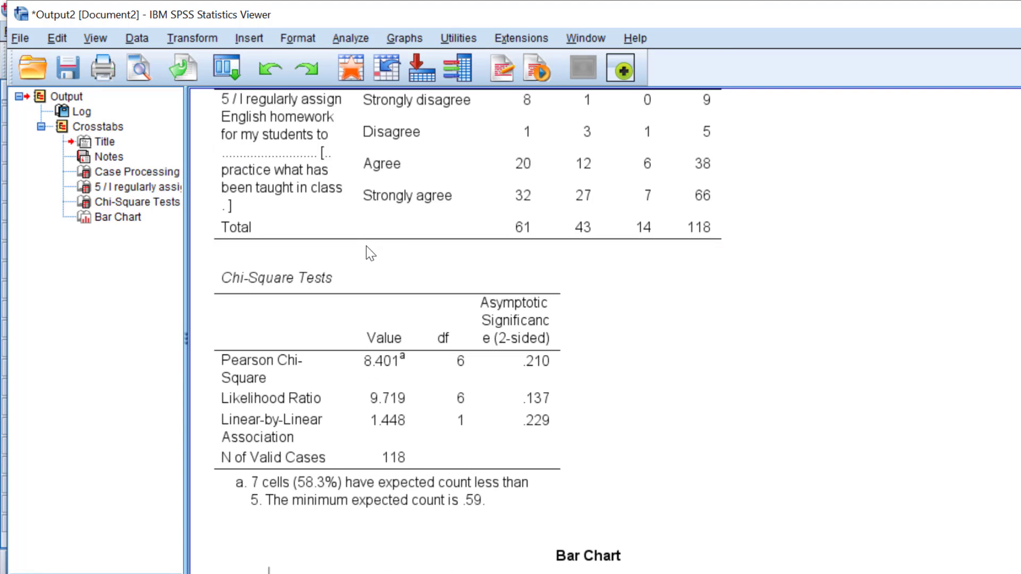
scroll(507, 271, "down", 4)
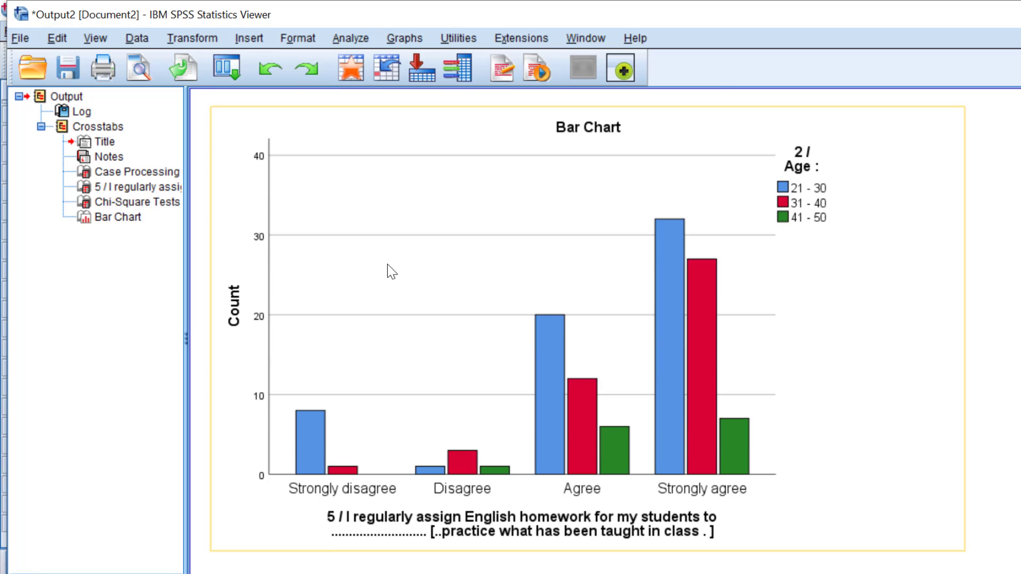
right_click(386, 262)
left_click(433, 291)
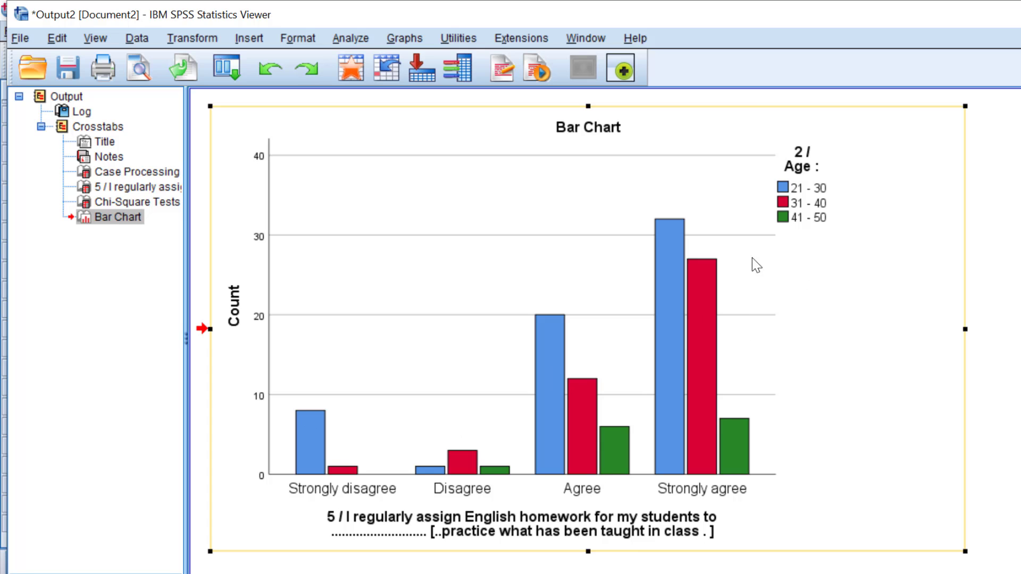
scroll(566, 248, "up", 10)
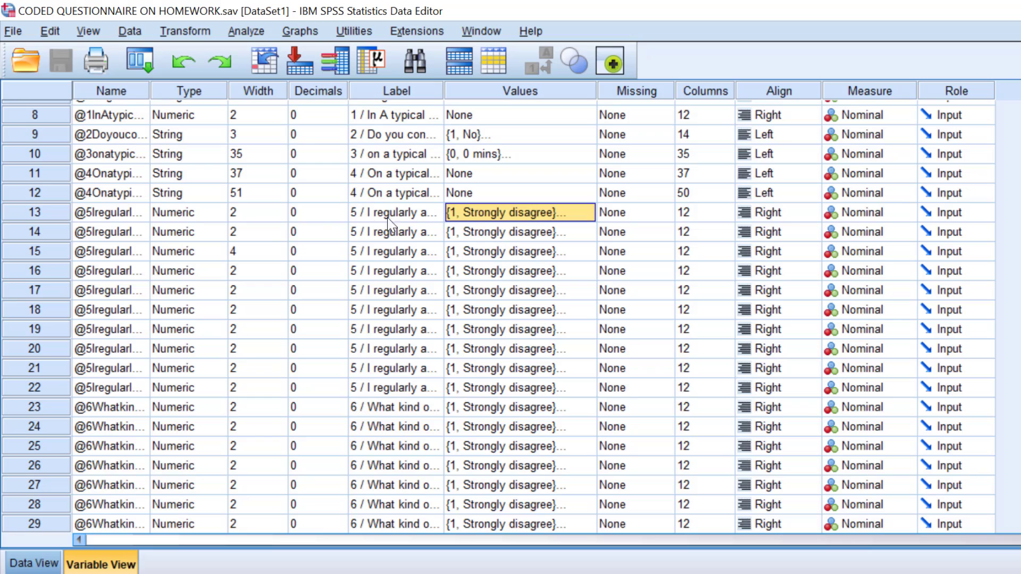
left_click(90, 213)
key("shift+Down")
key("shift+Down")
key("shift+Down")
key("shift+Down")
key("shift+Down")
key("shift+Down")
key("shift+Down")
key("shift+Down")
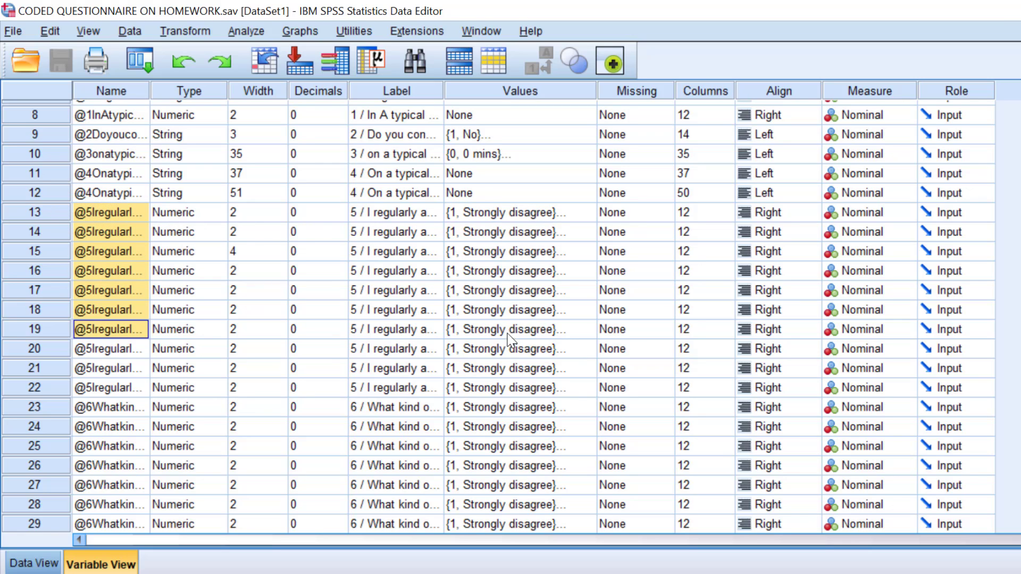
key("shift+Down")
key("shift+Down")
key("shift+Up")
key("shift+Up")
key("shift+Up")
key("shift+Up")
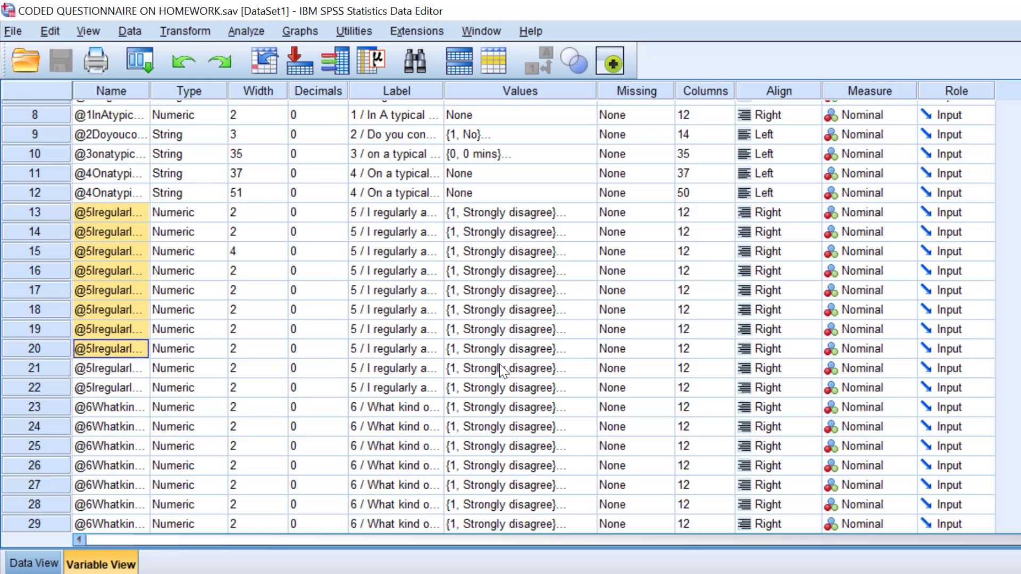
key("shift+Down")
key("shift+Down")
key("shift+Down")
key("shift+Down")
key("shift+Up")
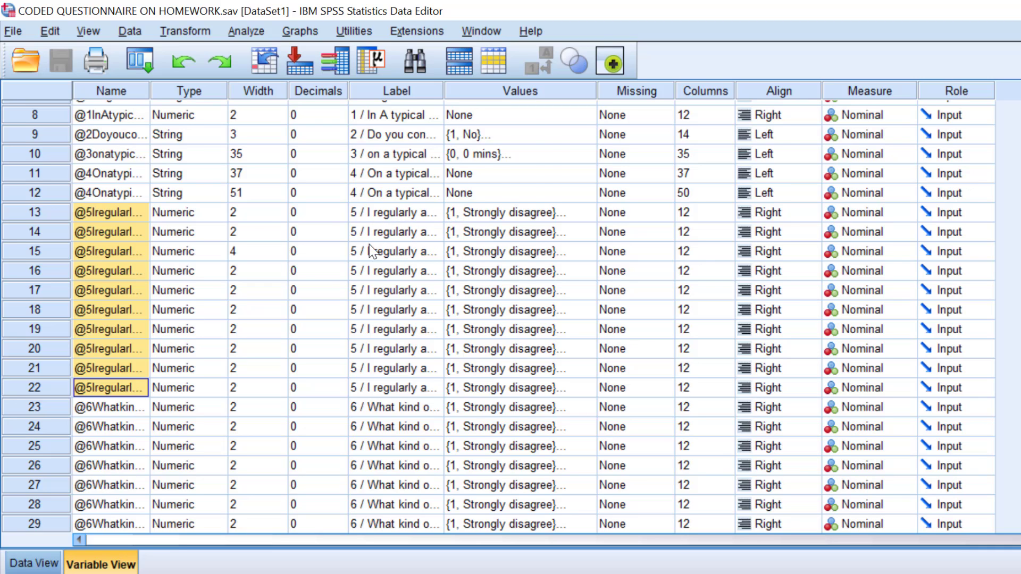
scroll(361, 266, "down", 5)
scroll(359, 267, "down", 10)
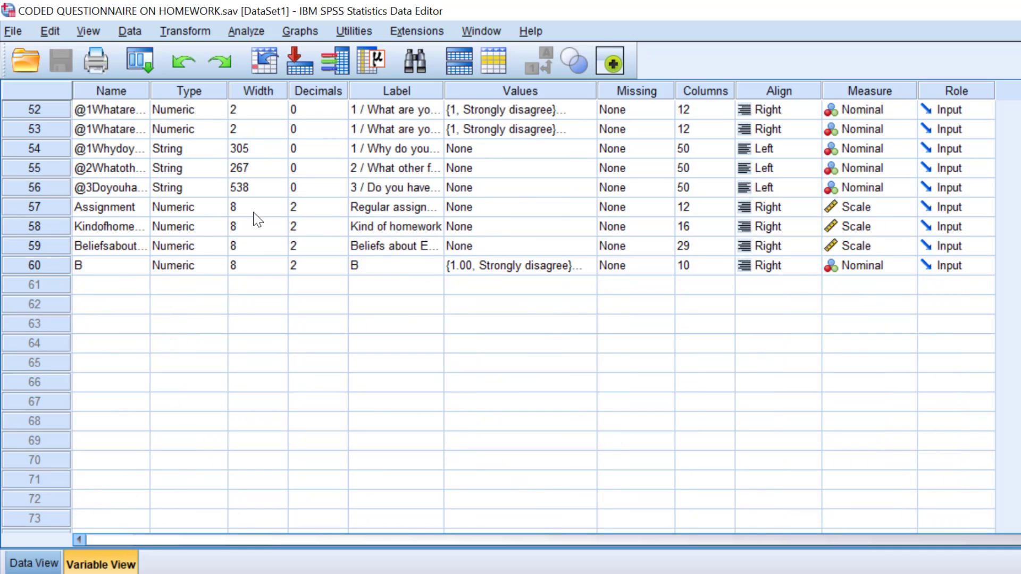
left_click(36, 207)
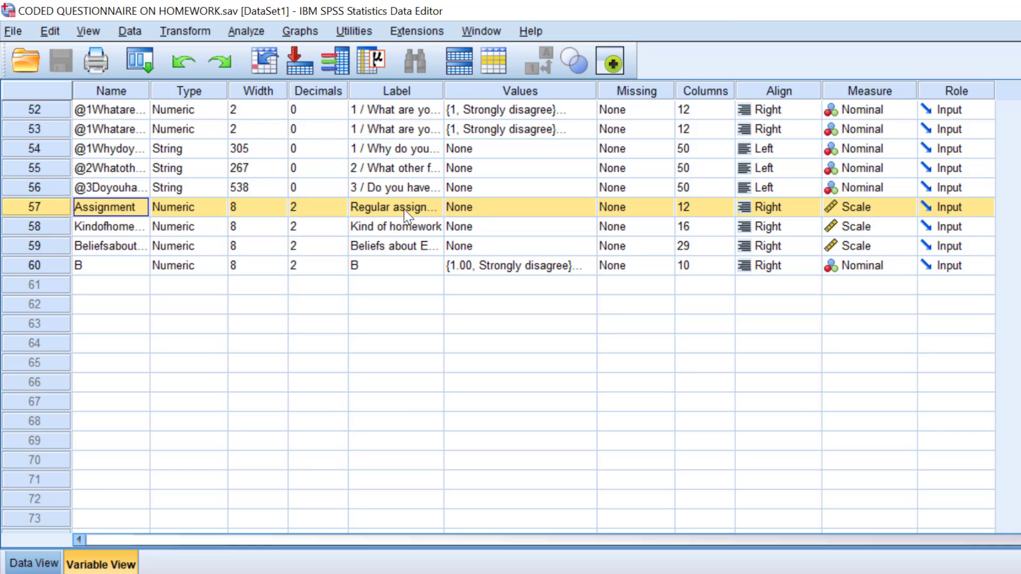
scroll(428, 216, "up", 4)
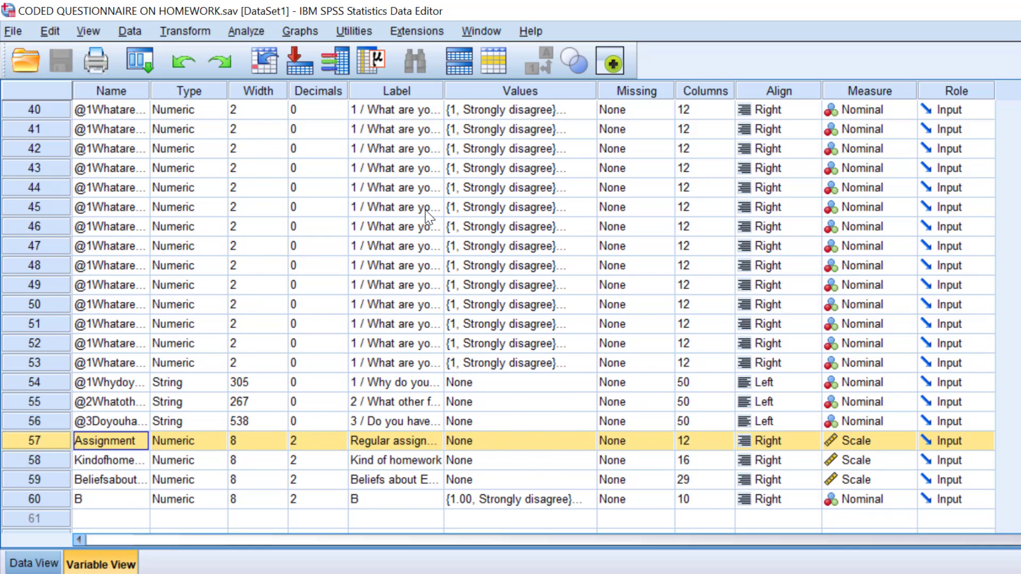
scroll(428, 216, "up", 10)
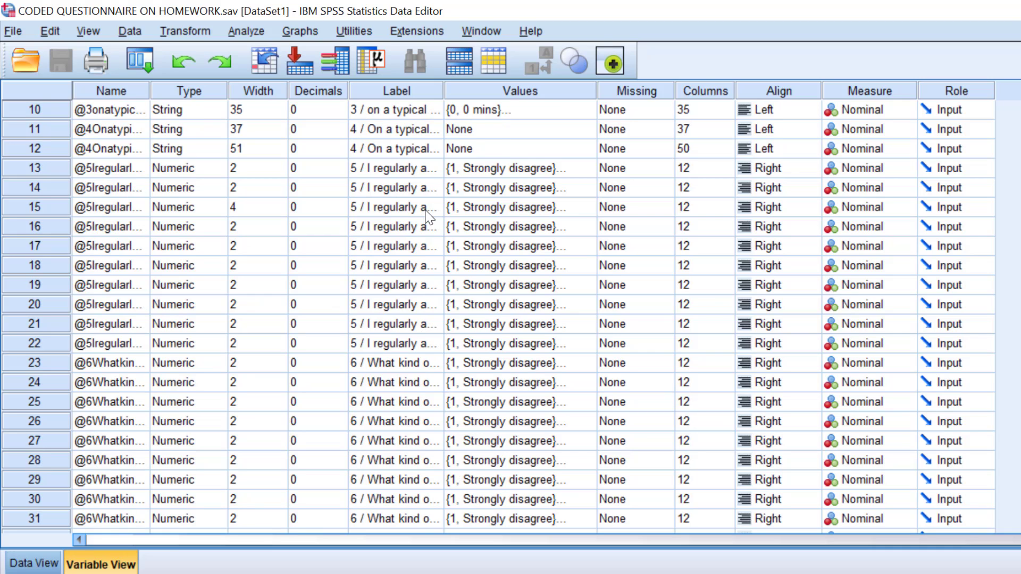
scroll(428, 215, "up", 3)
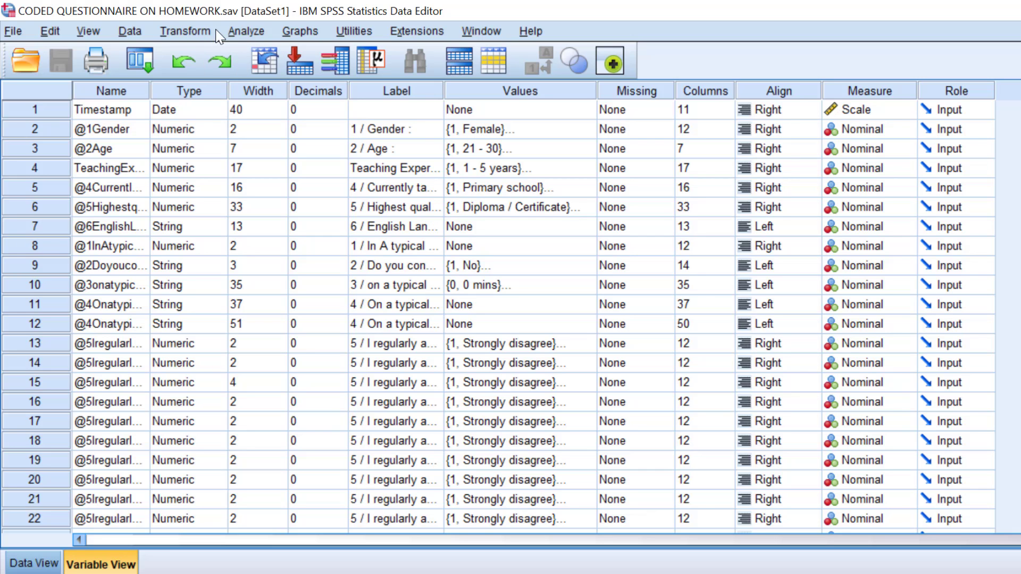
In Compute Variable, insert the Statistical group's MEAN function into the numeric expression.
left_click(185, 31)
left_click(211, 63)
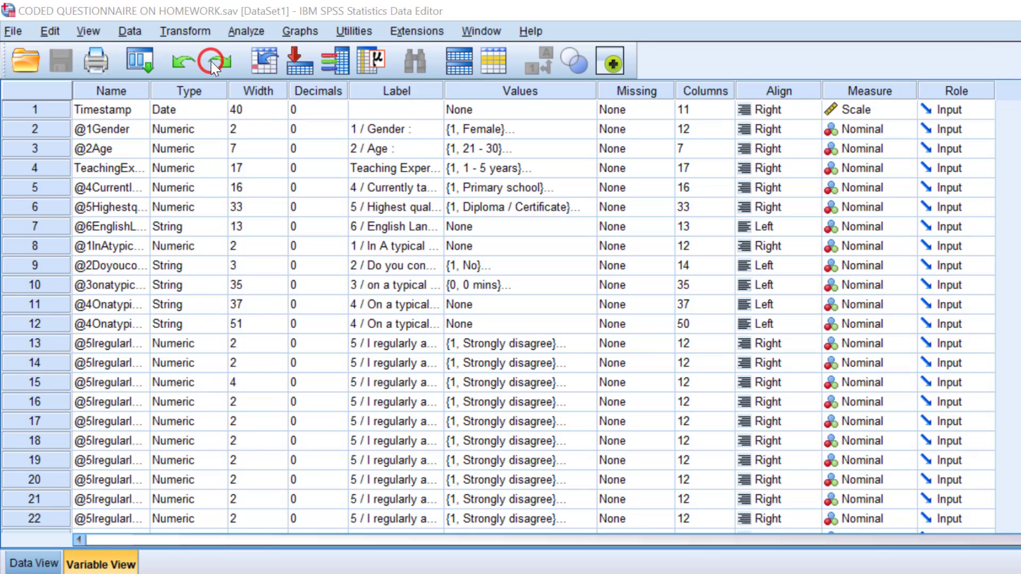
left_click(786, 277)
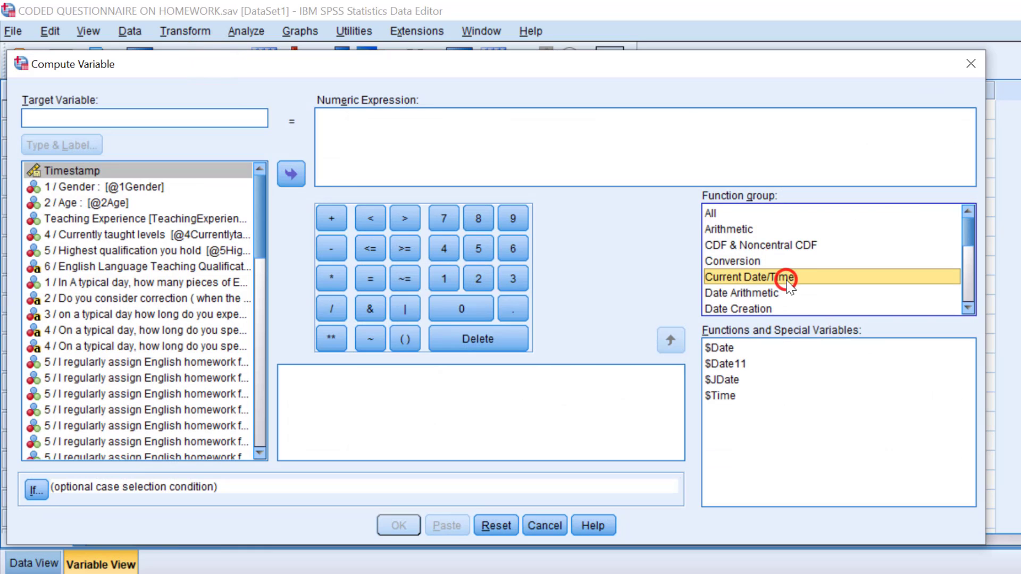
key("s")
key("s")
key("s")
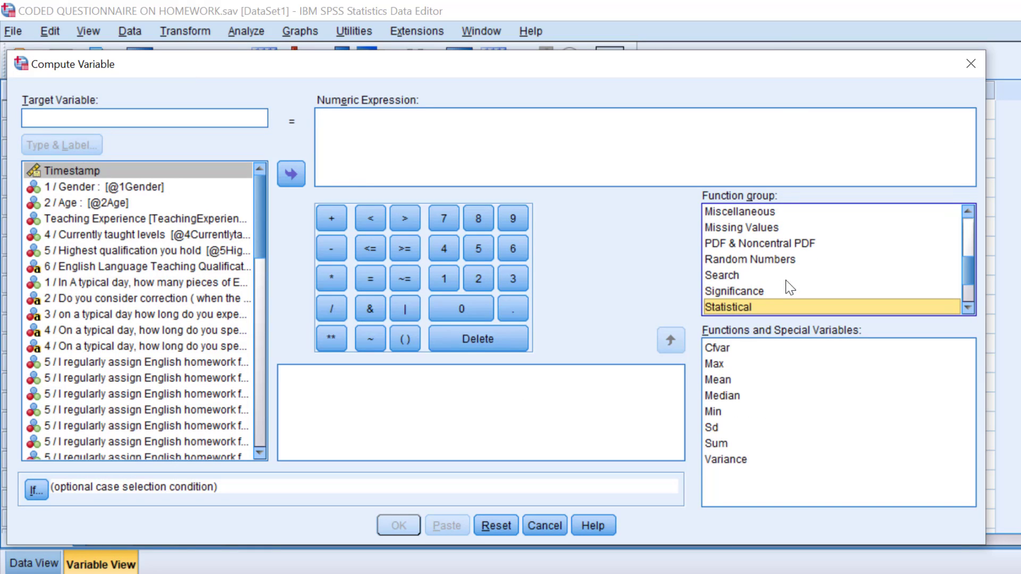
left_click(718, 380)
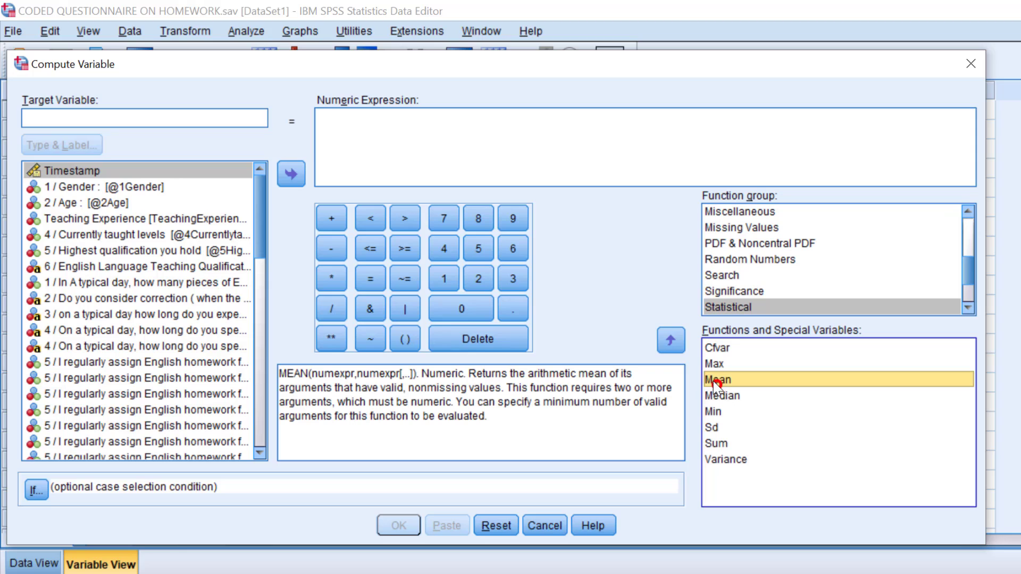
left_click(671, 341)
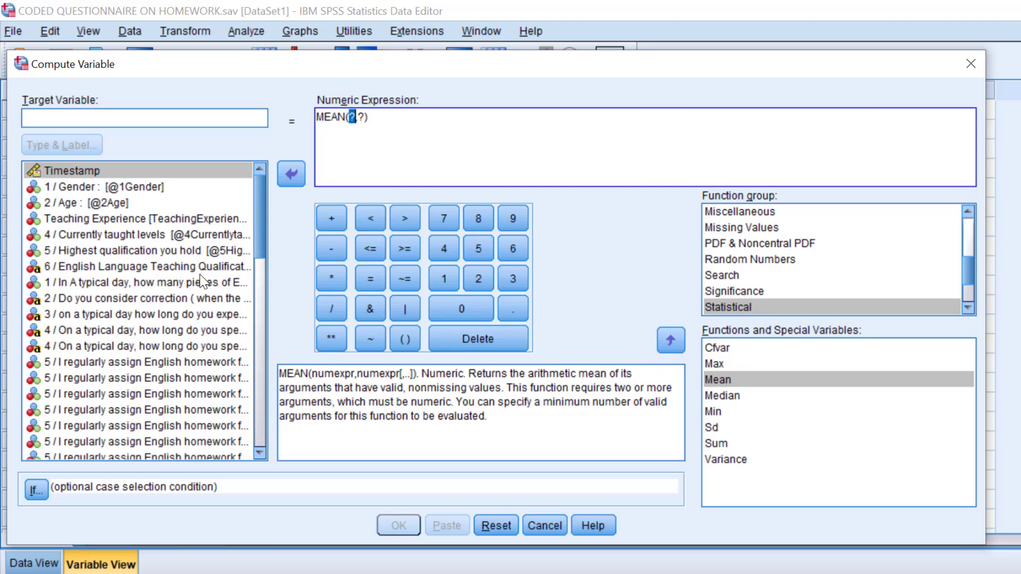
Fill MEAN with the three 'I regularly assign homework' item variables.
left_click(83, 365)
left_click(291, 173)
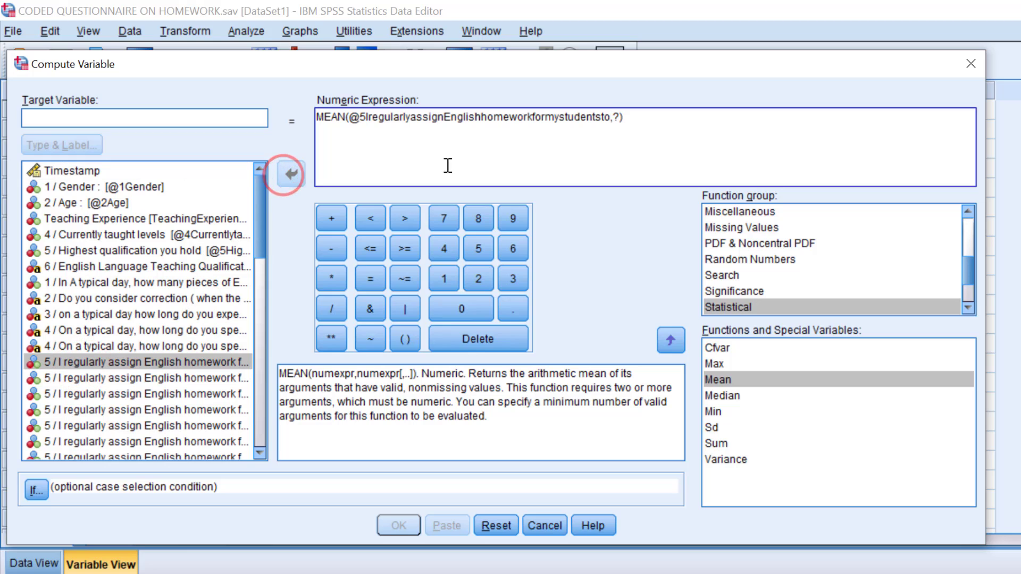
double_click(617, 115)
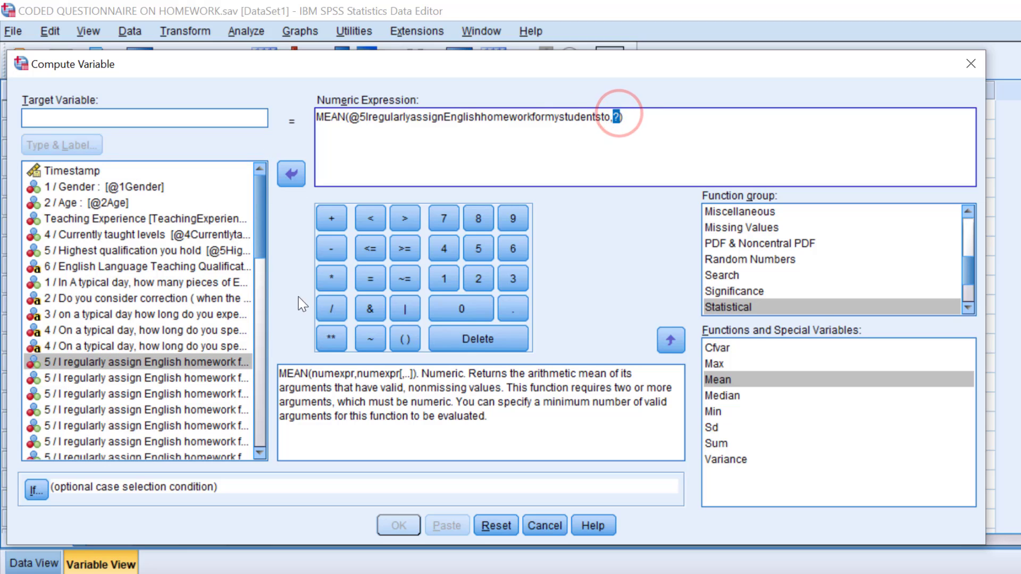
left_click(147, 378)
left_click(296, 171)
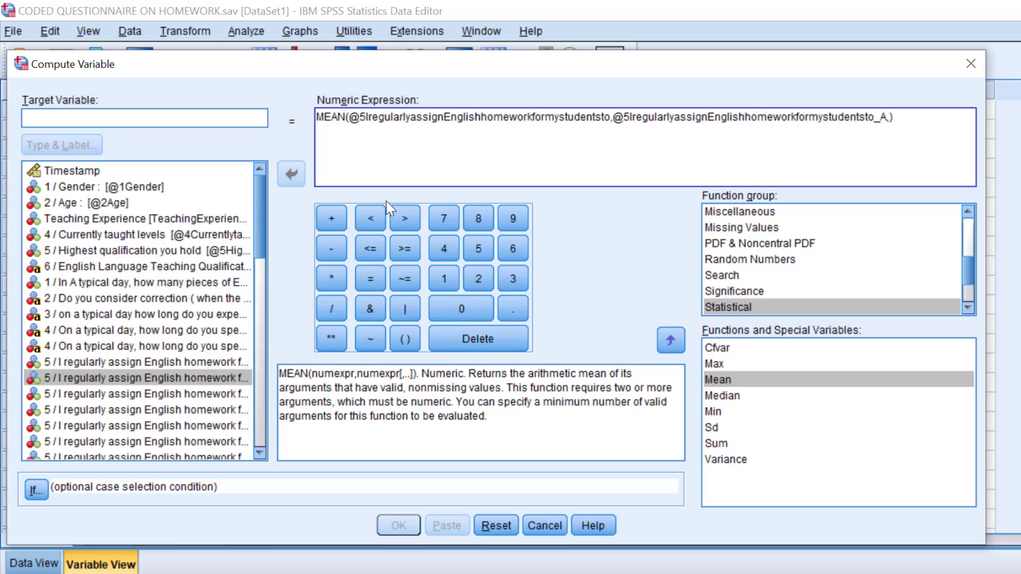
left_click(135, 393)
left_click(291, 174)
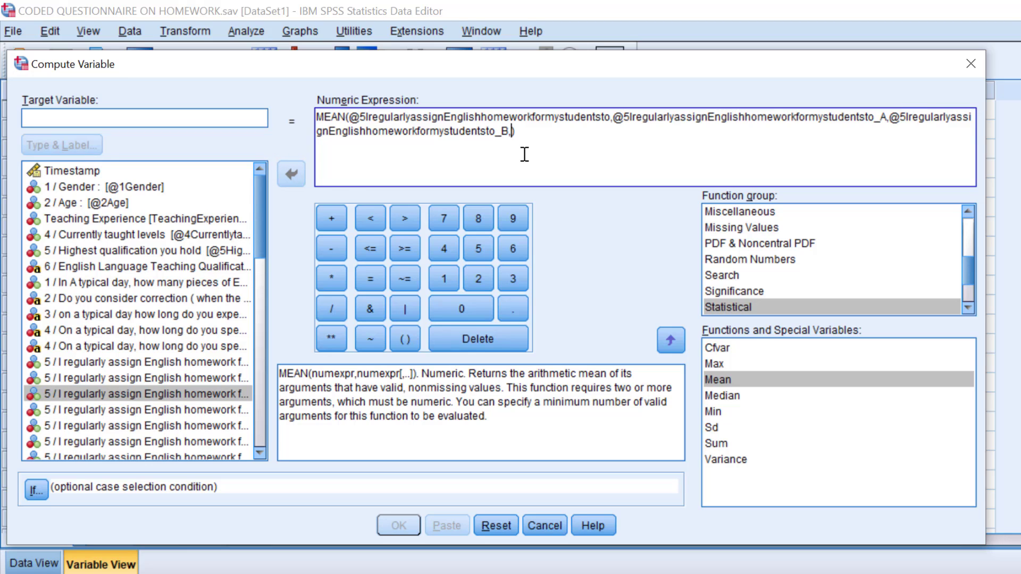
Close the Compute Variable dialog without creating a variable.
left_click_drag(736, 64, 438, 84)
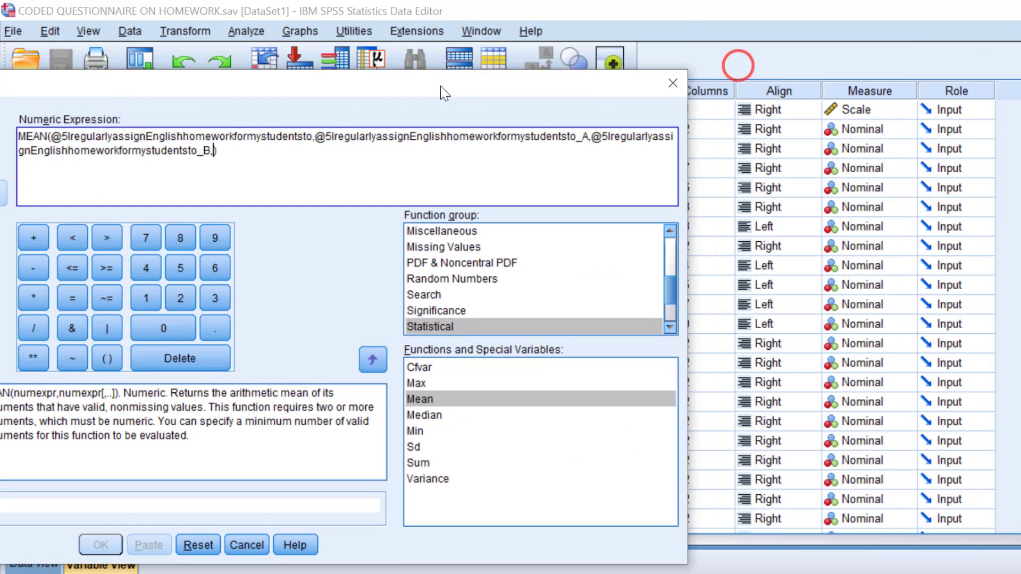
left_click(673, 83)
scroll(209, 429, "down", 10)
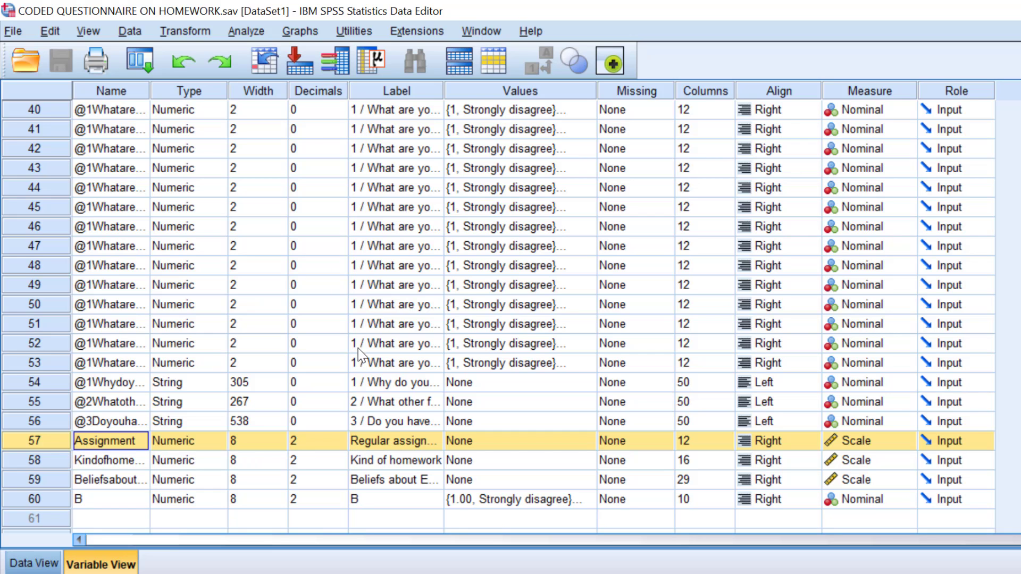
scroll(489, 205, "up", 13)
scroll(489, 205, "down", 13)
scroll(387, 245, "up", 1)
scroll(223, 394, "down", 3)
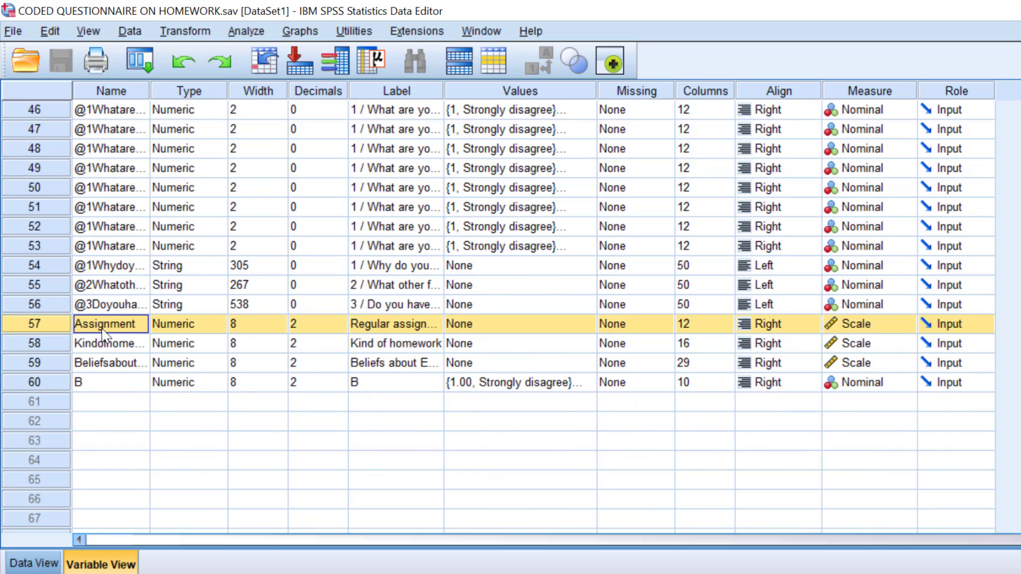
Jump to the Data View column of the Beliefs about English homework variable.
left_click(378, 346)
left_click(364, 364)
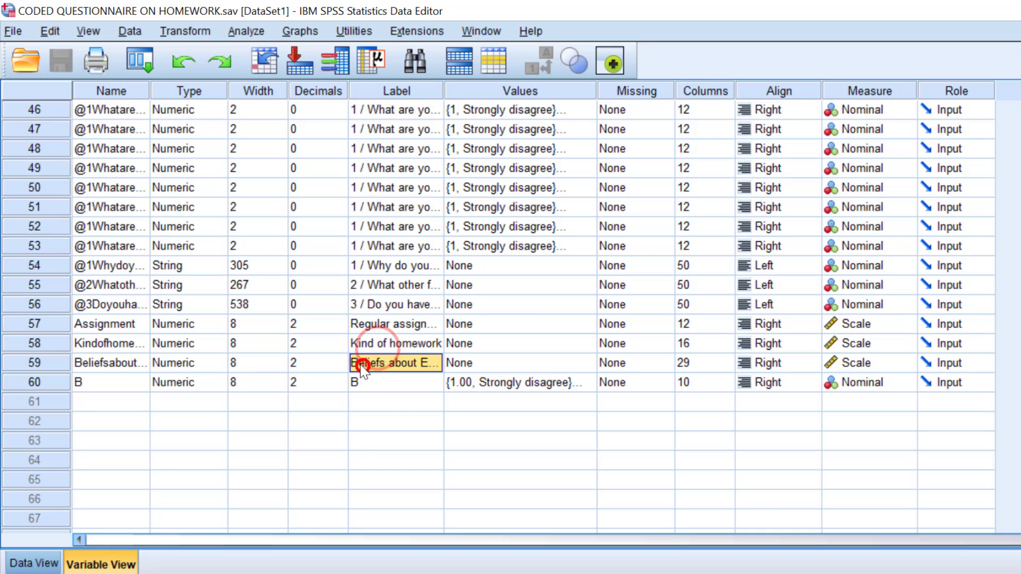
double_click(43, 362)
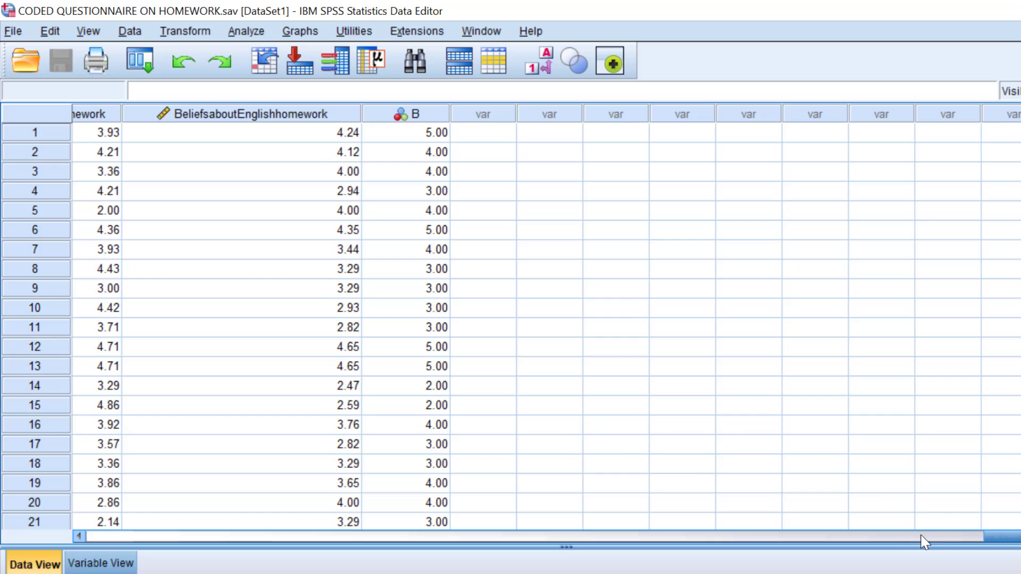
Look over the Assignment and Kindofhomework mean scores, then switch back to Variable View with Ctrl+T.
left_click_drag(992, 539, 957, 538)
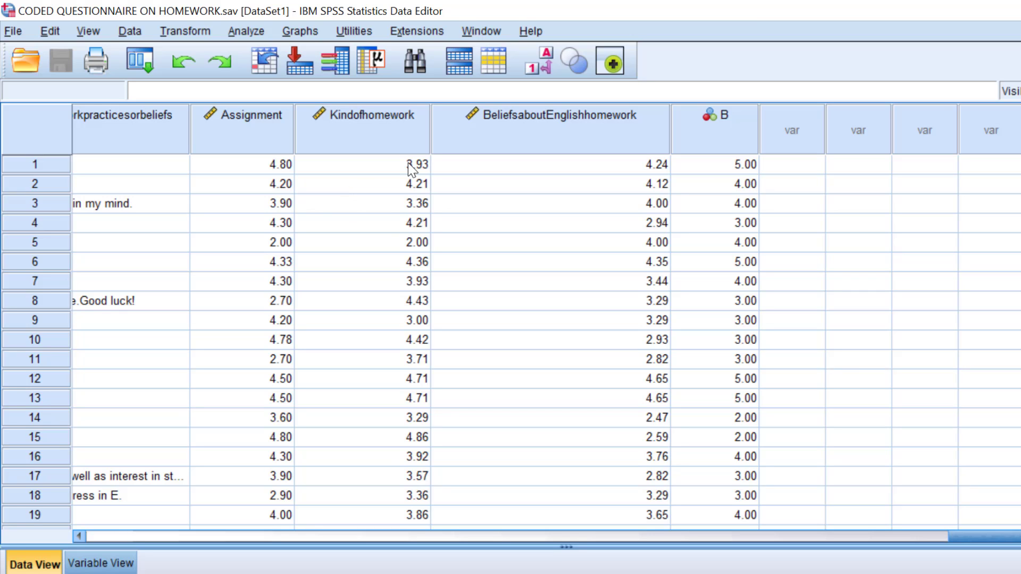
key("ctrl+t")
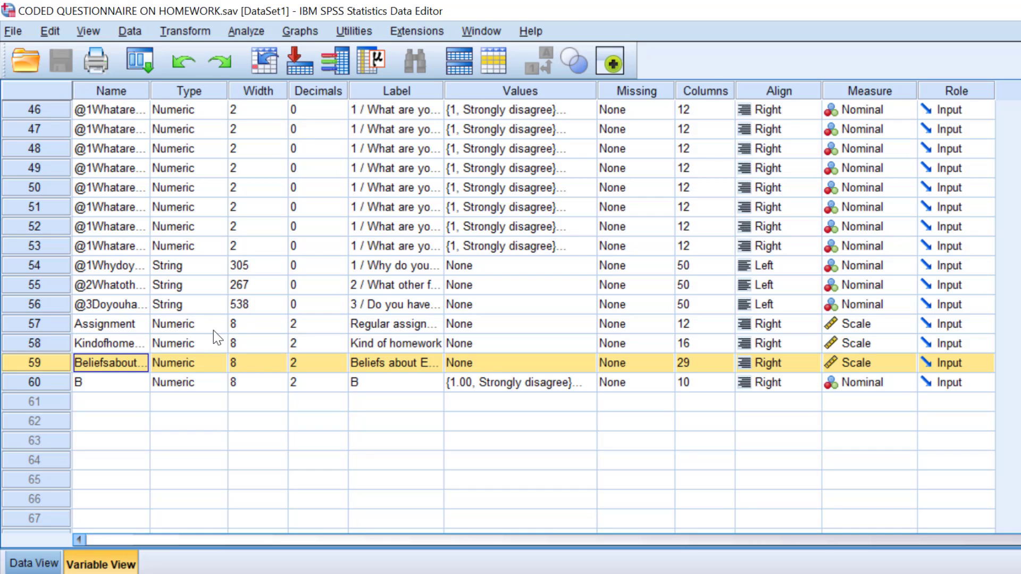
View variable B's five value labels, 1.00 Strongly disagree to 5.00 Strongly agree, and close them unchanged.
left_click(85, 321)
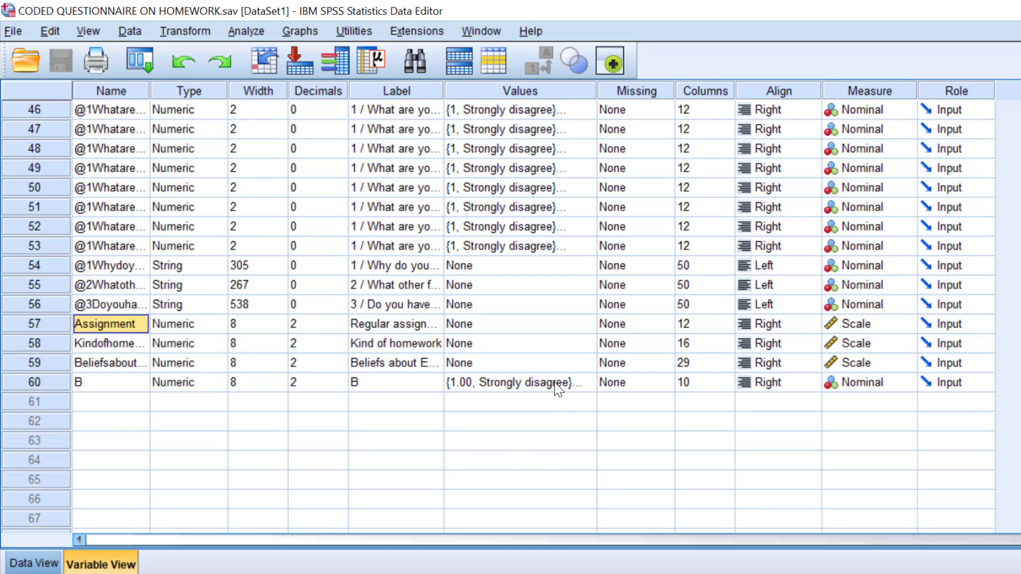
left_click(505, 381)
left_click(586, 383)
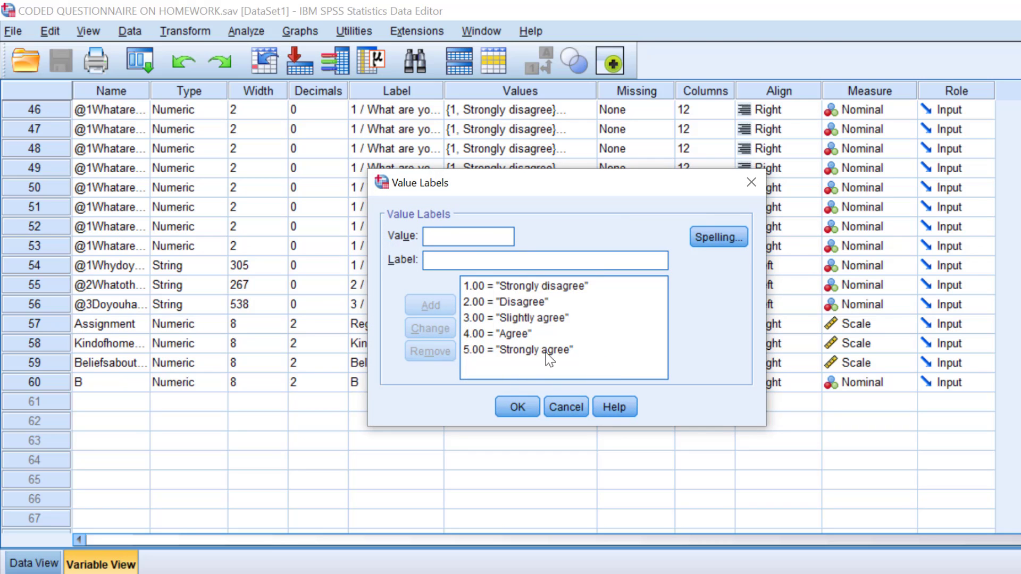
left_click(751, 183)
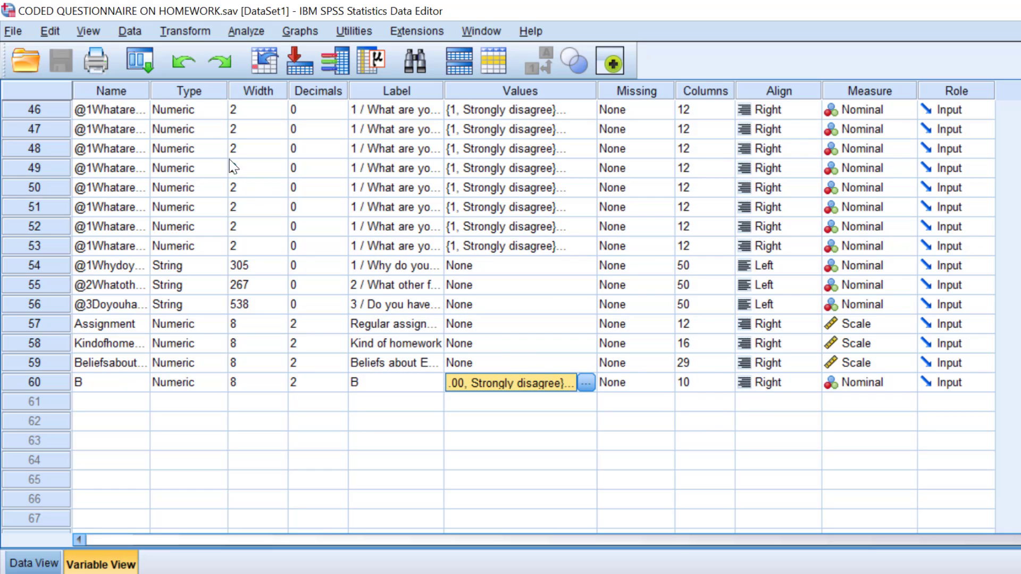
Reset Recode into Different Variables and add Assignment as the variable to recode.
left_click(196, 32)
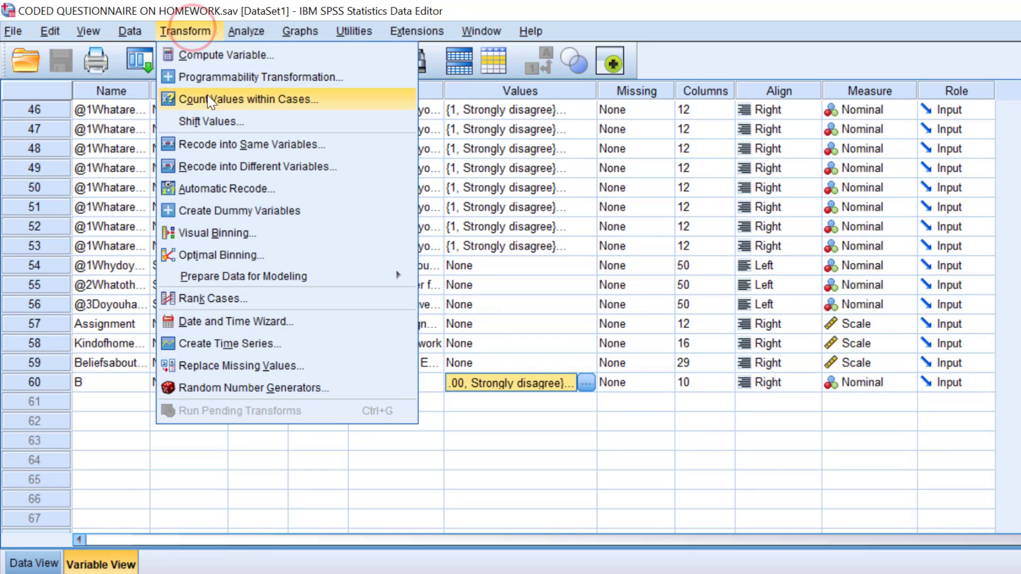
left_click(237, 168)
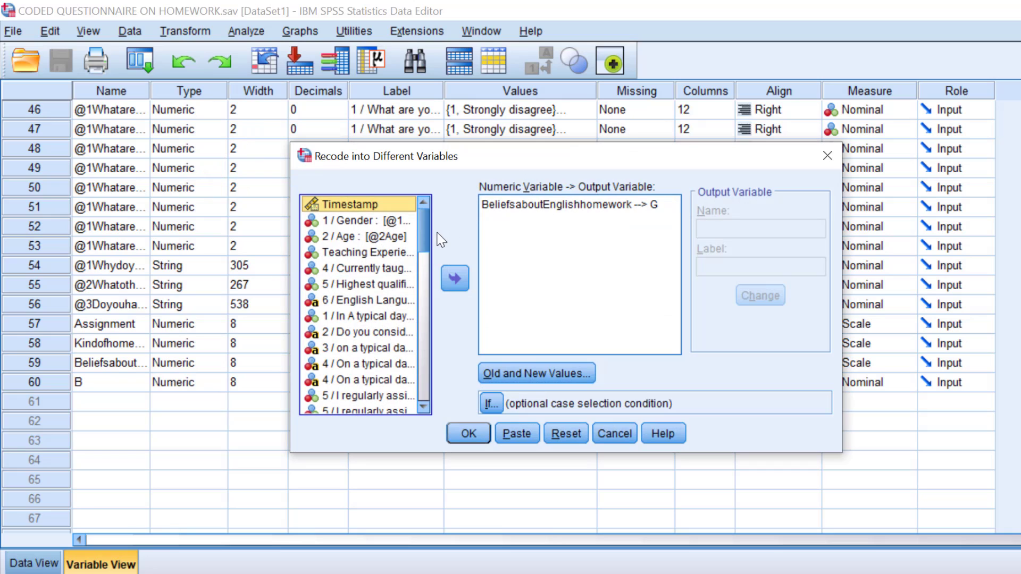
left_click(516, 206)
left_click(564, 433)
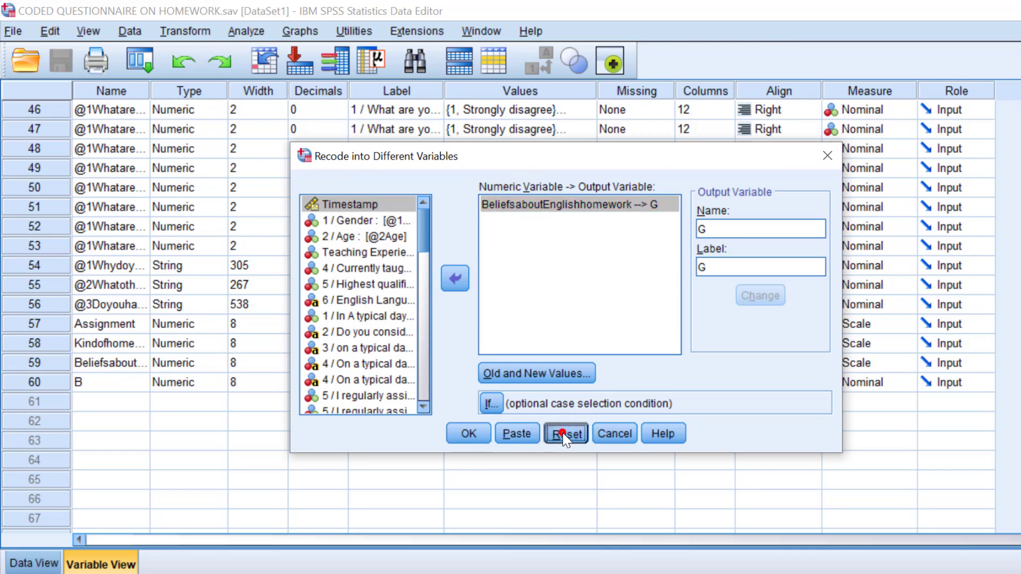
left_click_drag(426, 230, 418, 406)
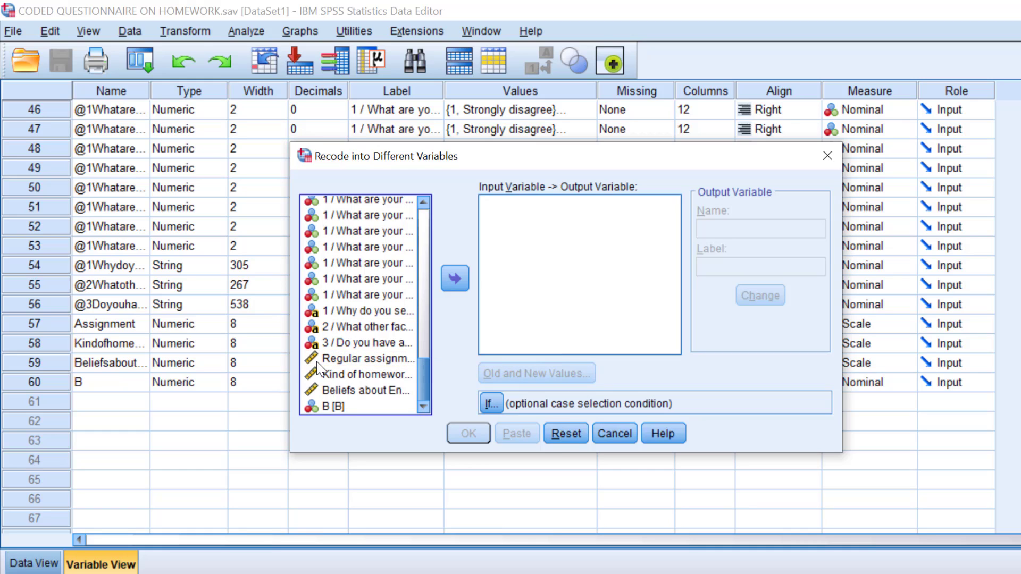
left_click(336, 359)
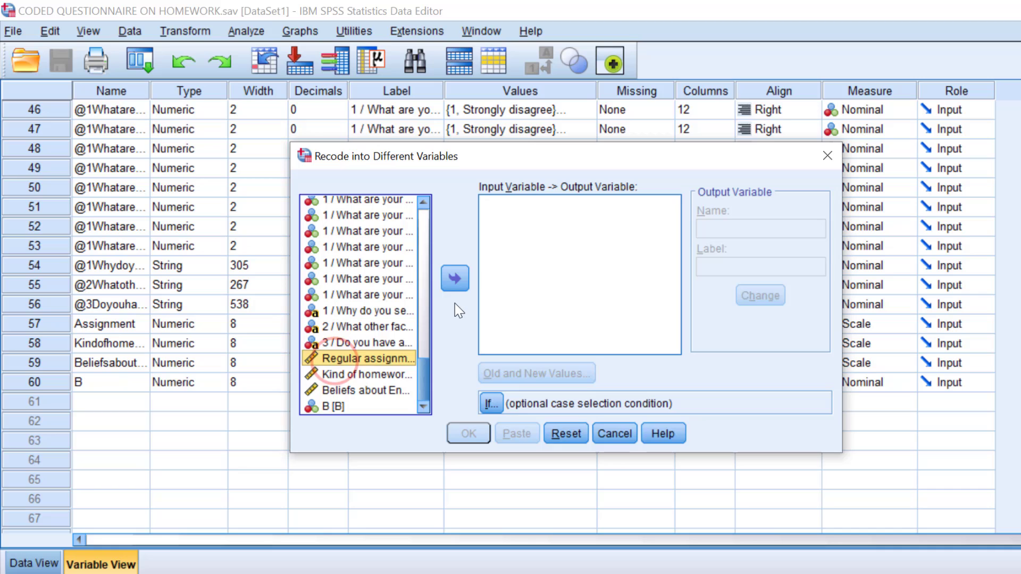
left_click(457, 286)
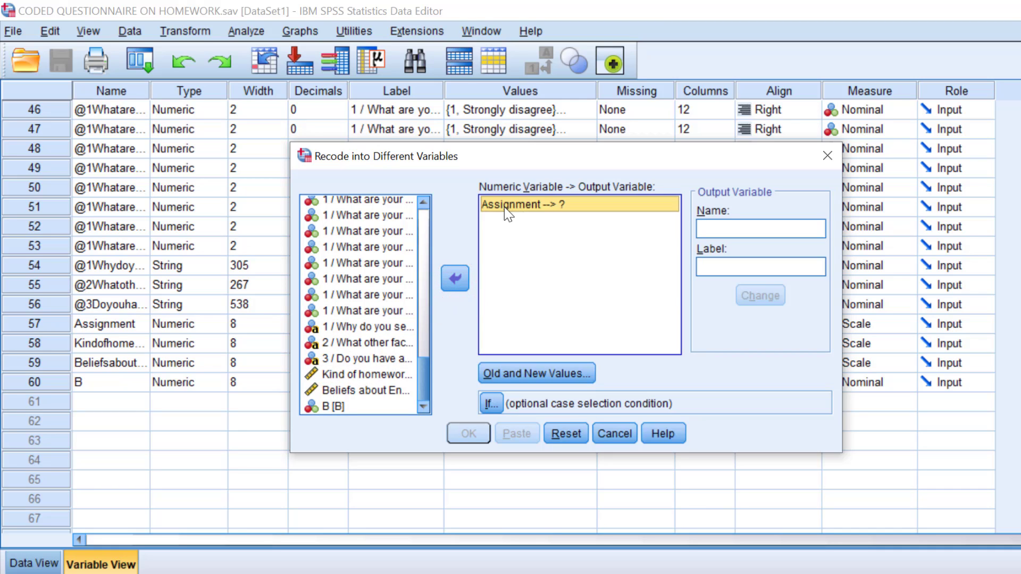
Name the new output variable RAH with the label RHA.
left_click(735, 226)
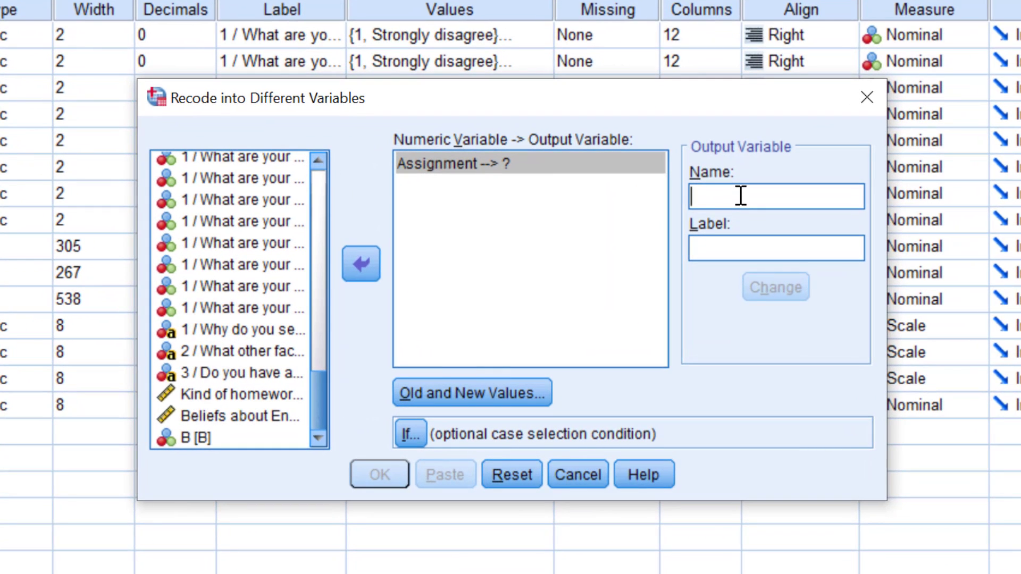
type("R")
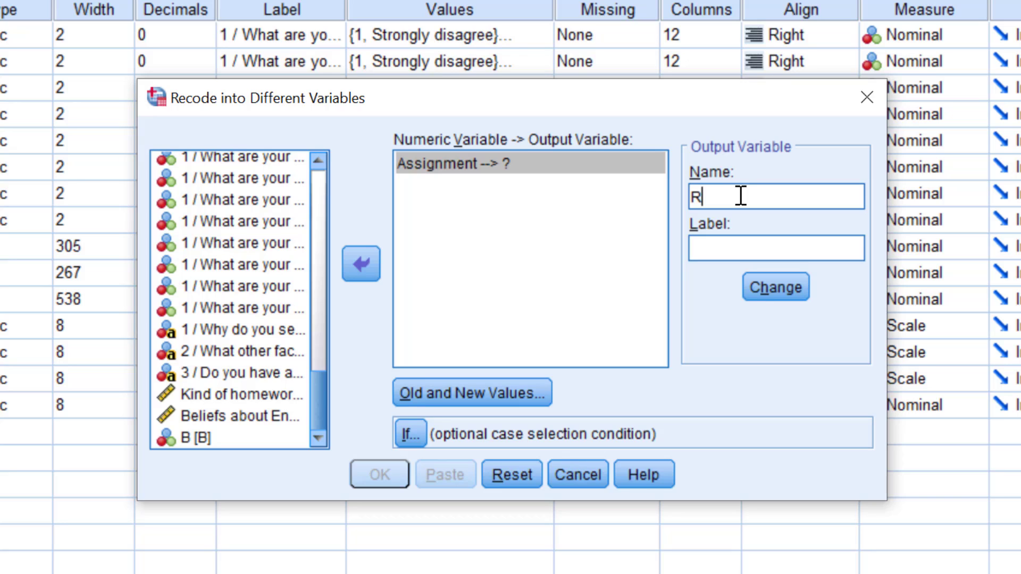
type("AH")
left_click(709, 242)
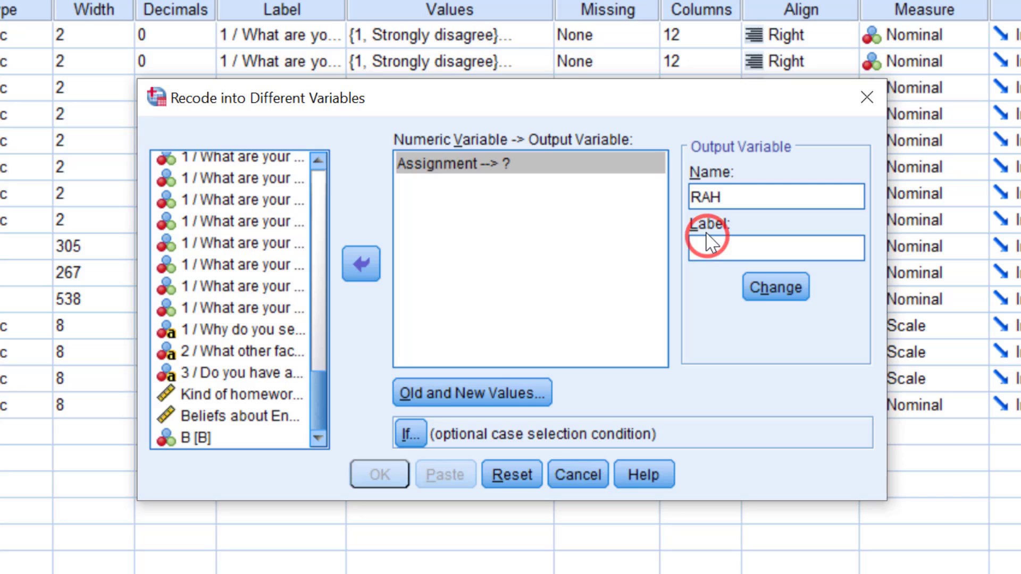
type("RA")
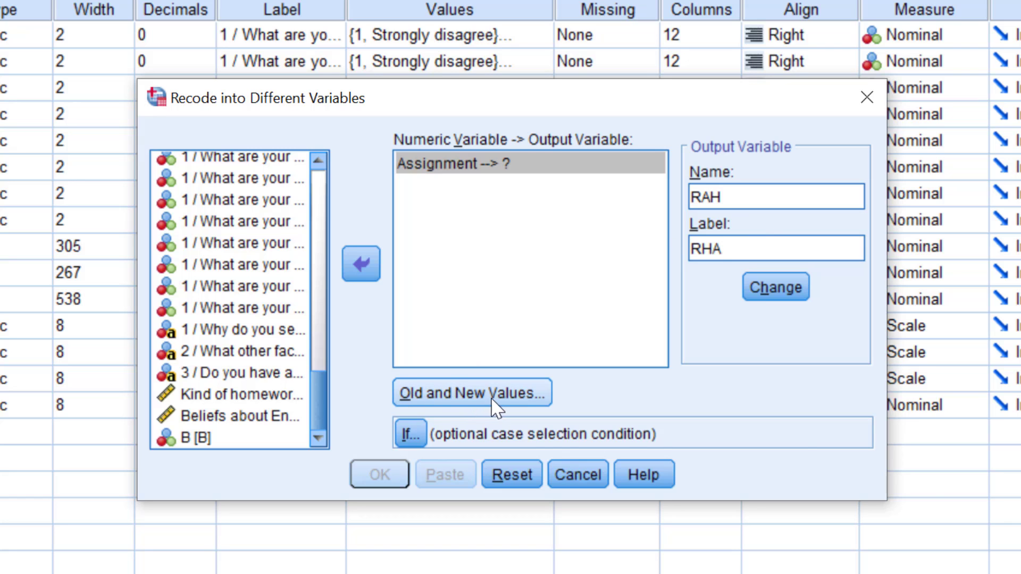
left_click(468, 397)
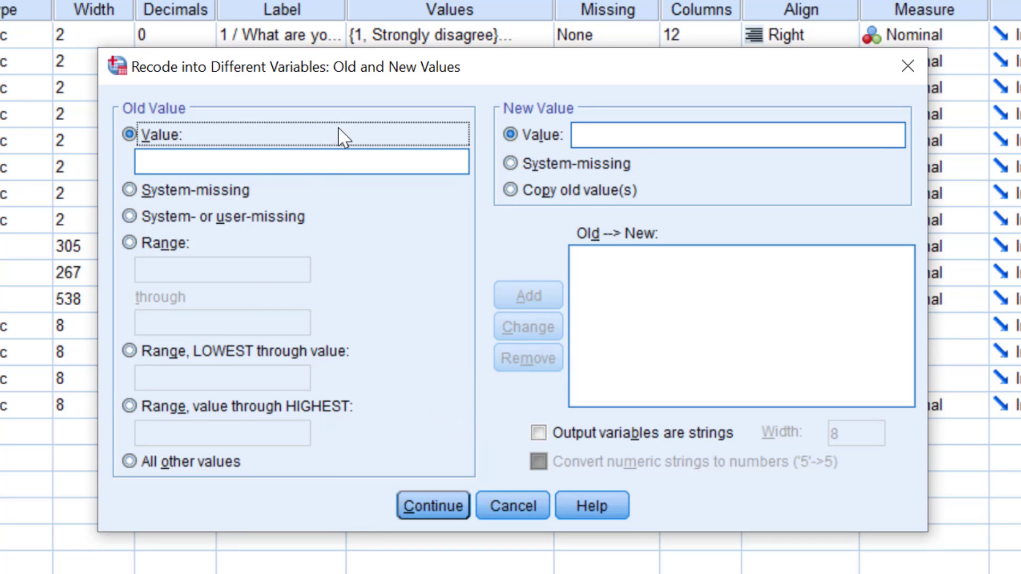
Add the recode rule Lowest through 1.80 → 1.
left_click_drag(528, 59, 627, 21)
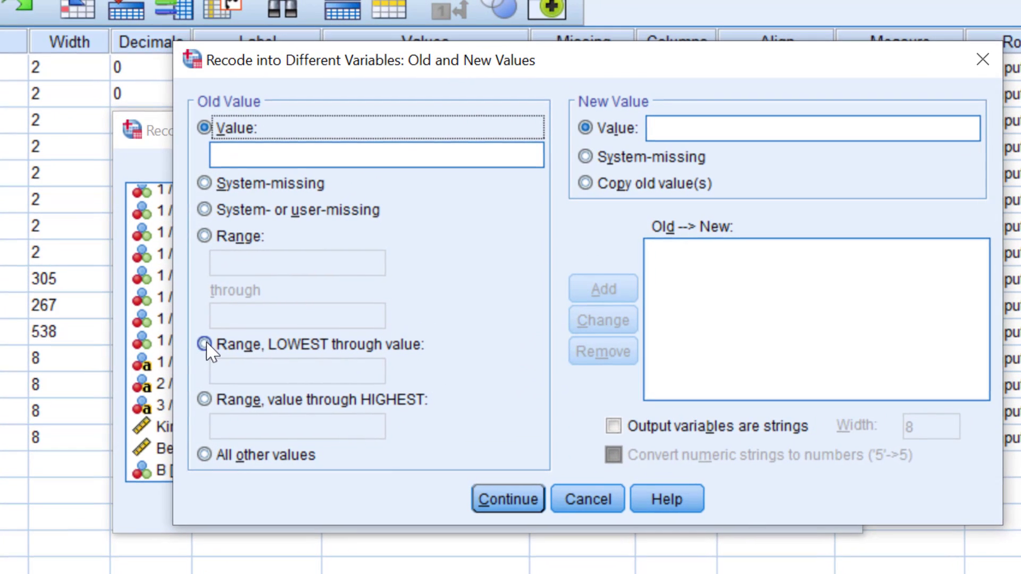
left_click(217, 327)
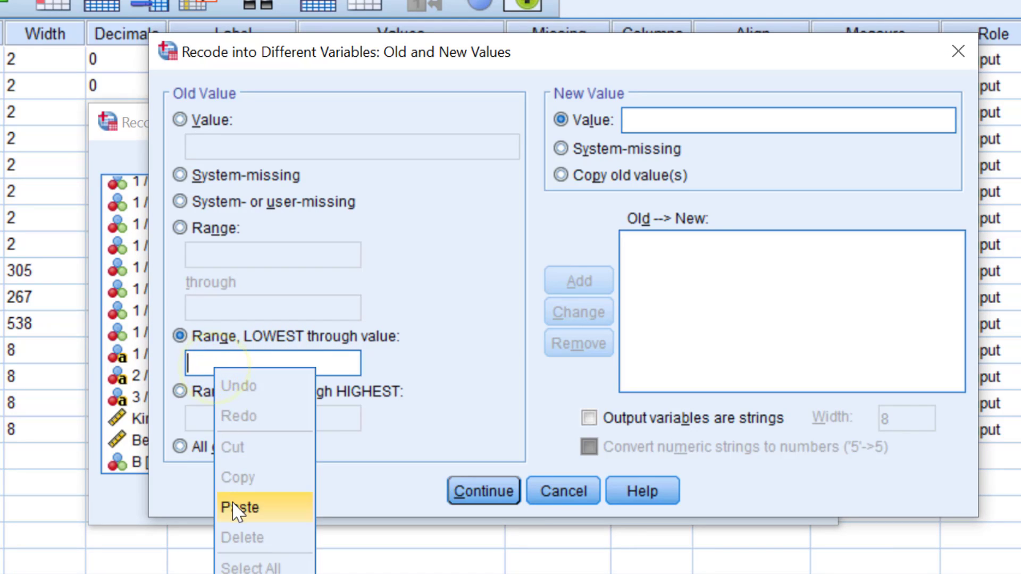
left_click(234, 508)
left_click(648, 122)
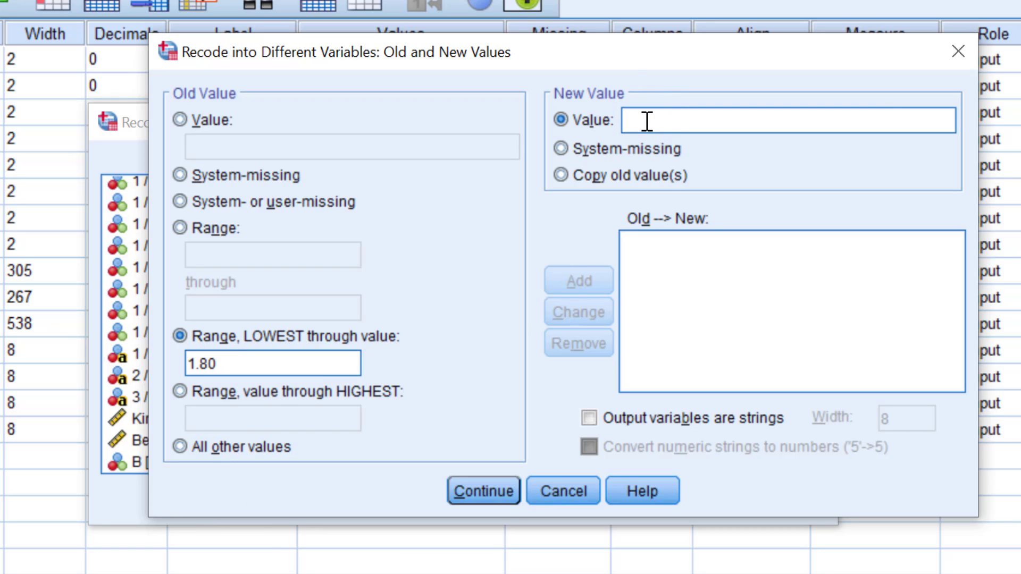
type("1")
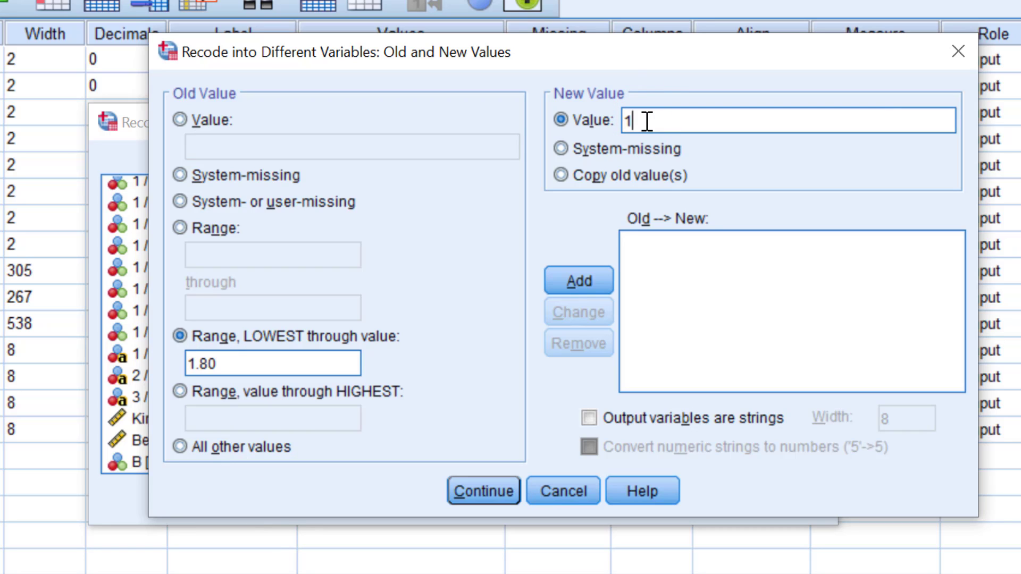
left_click(588, 283)
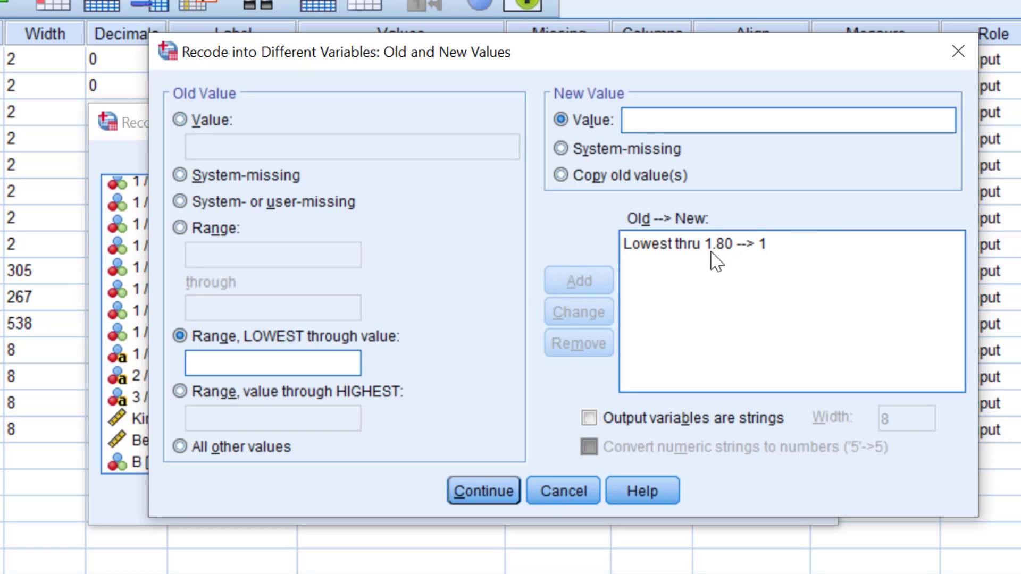
Add the recode rule 1.81 through 2.60 → 2 using a bounded range.
left_click(777, 261)
left_click(181, 228)
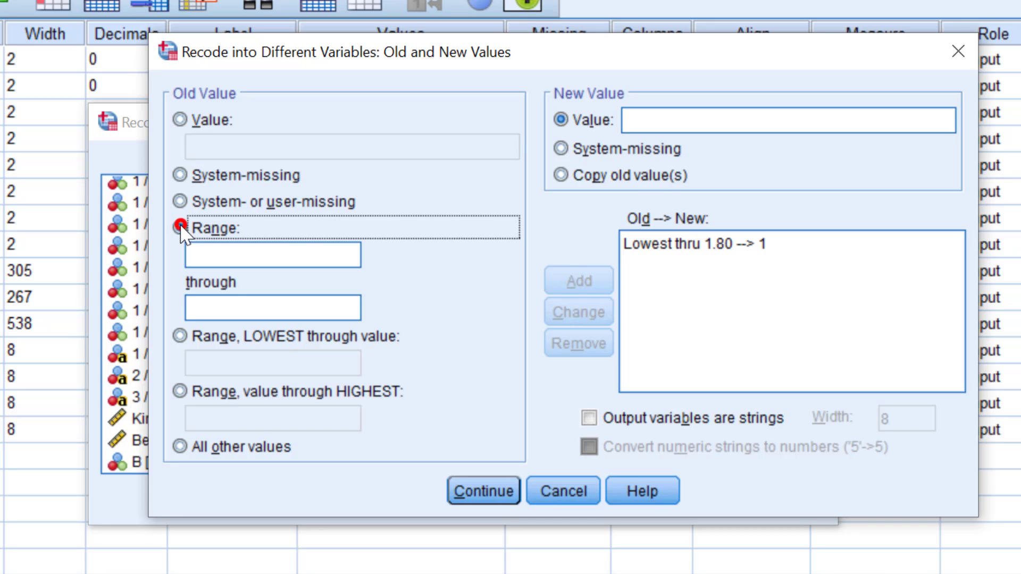
left_click(206, 250)
right_click(206, 251)
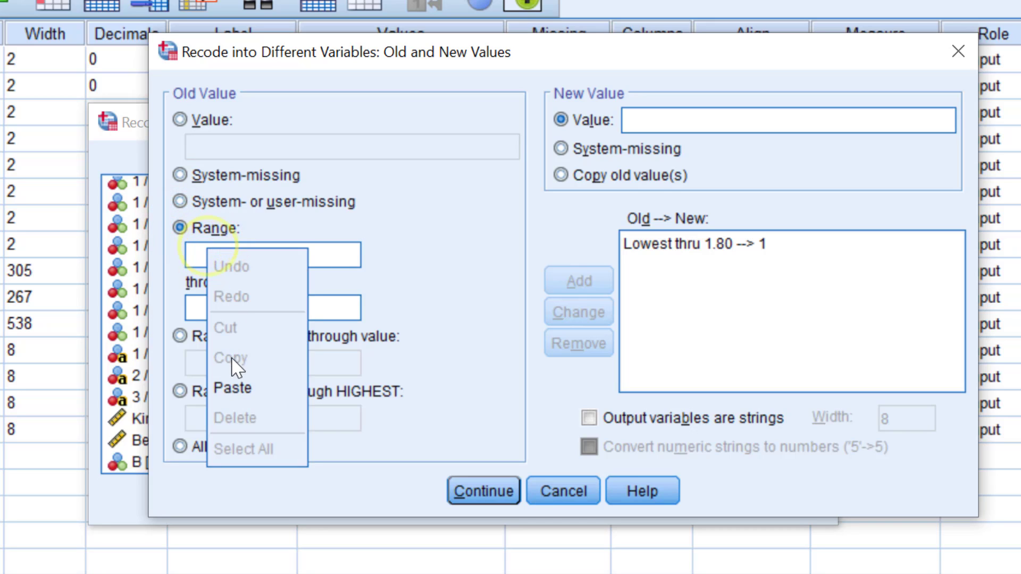
left_click(232, 388)
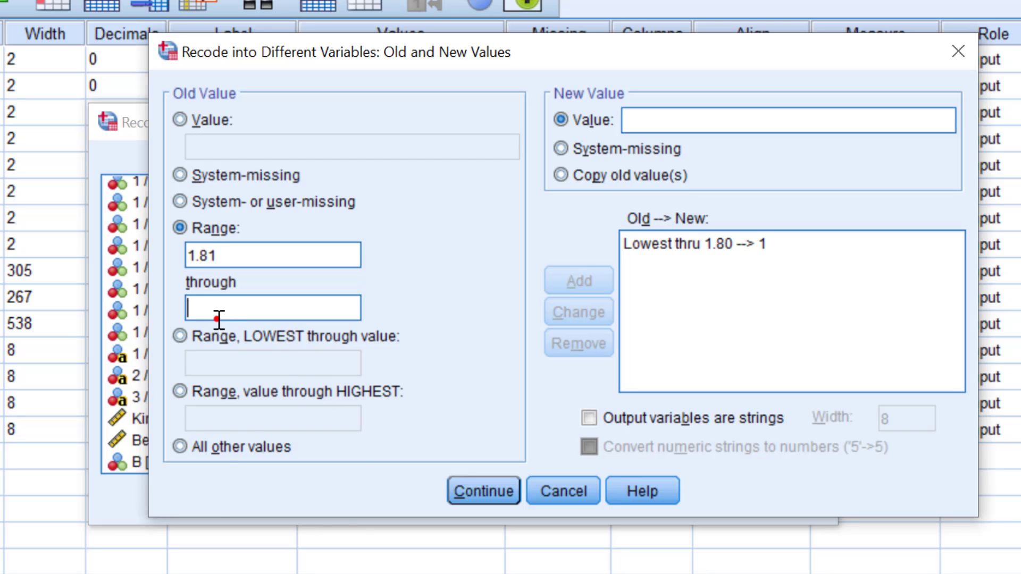
right_click(215, 315)
left_click(234, 458)
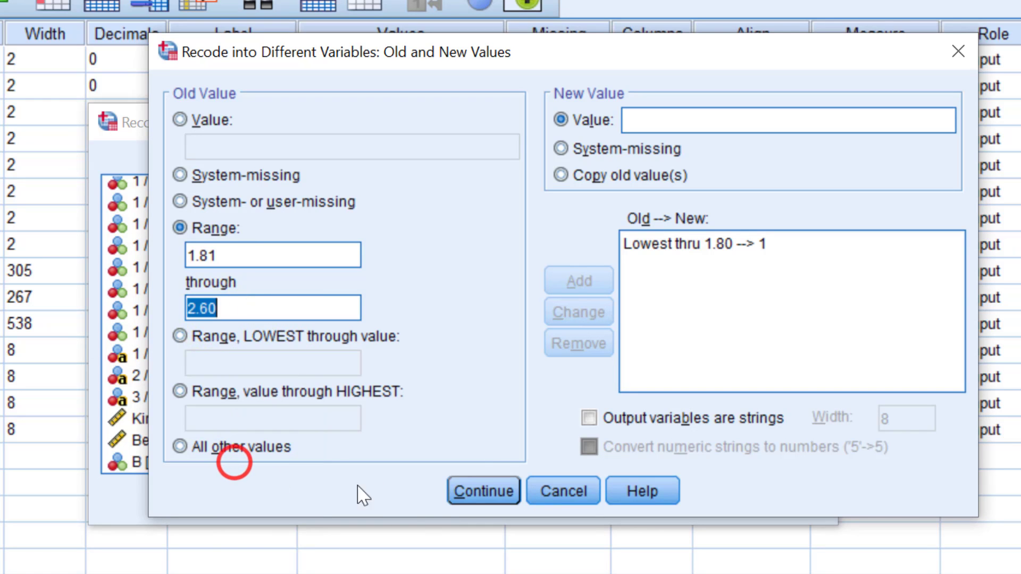
left_click(683, 127)
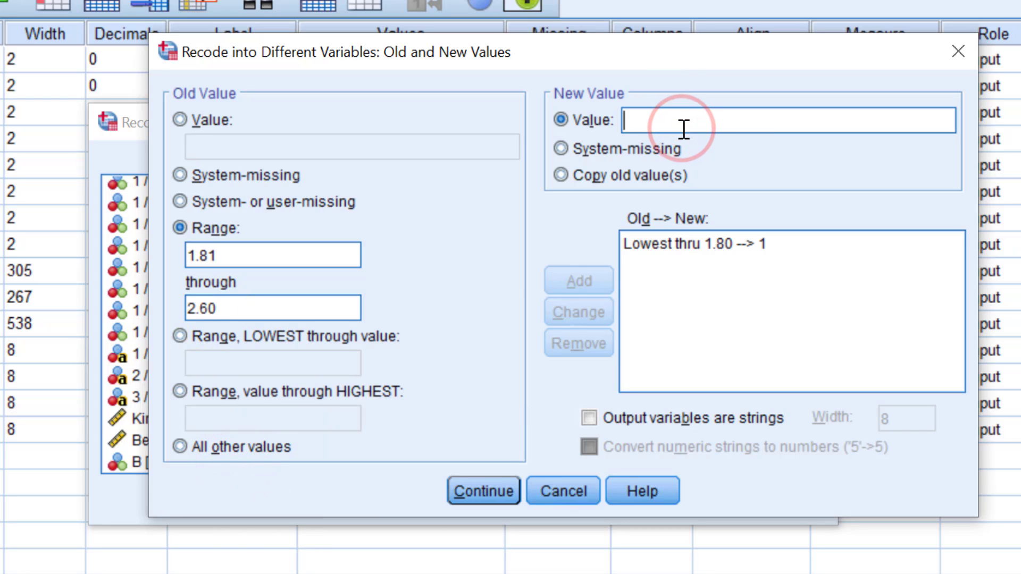
type("2")
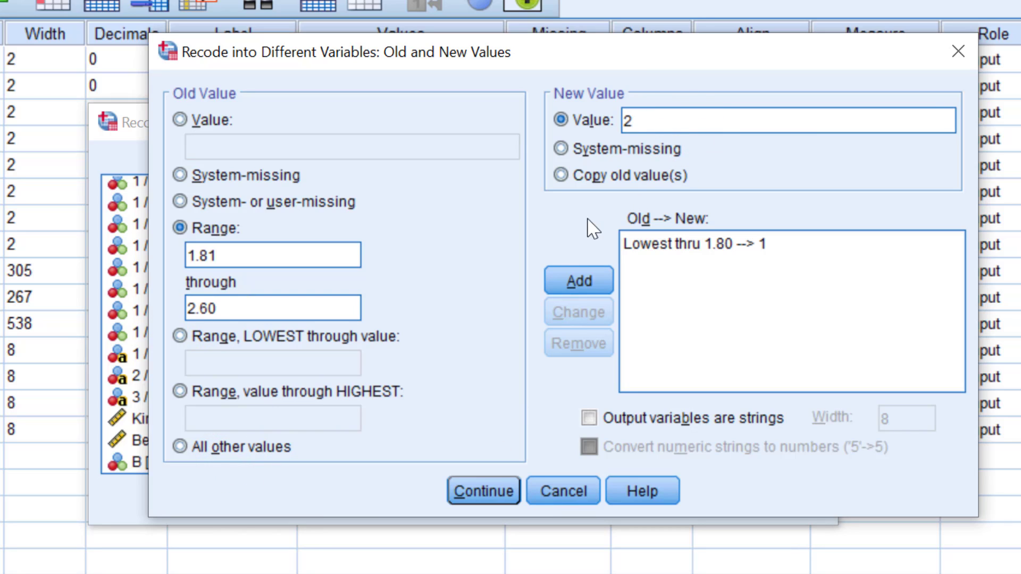
left_click(583, 282)
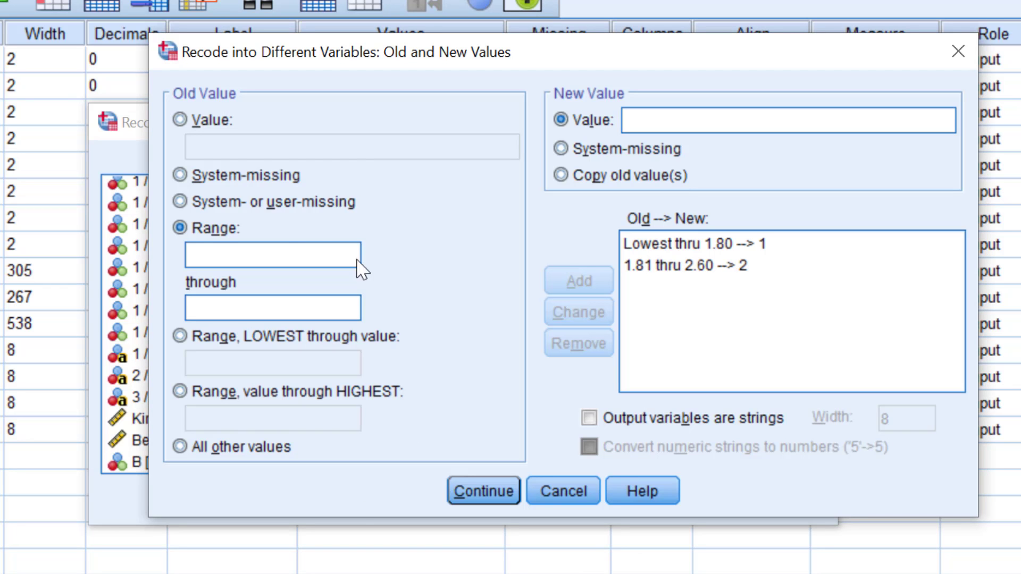
Add the recode rule range 2.61 through 3.40 becomes 3.
right_click(202, 249)
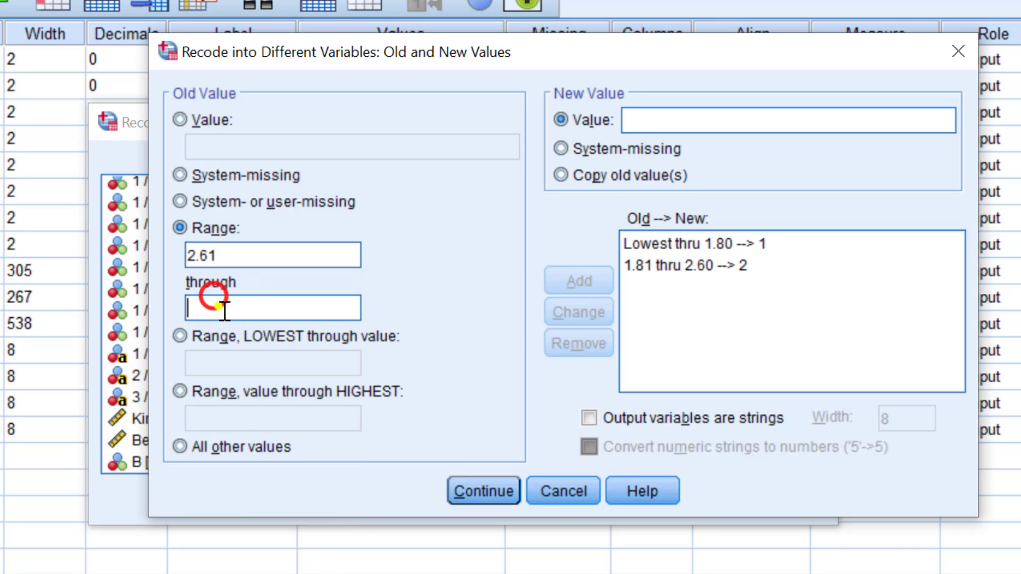
right_click(222, 311)
left_click(248, 451)
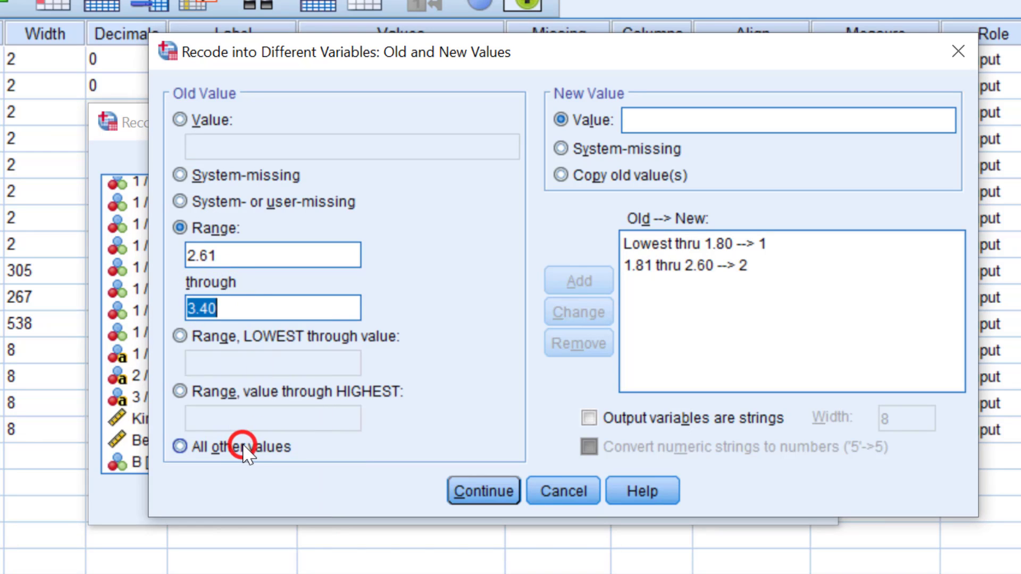
left_click(663, 123)
type("3")
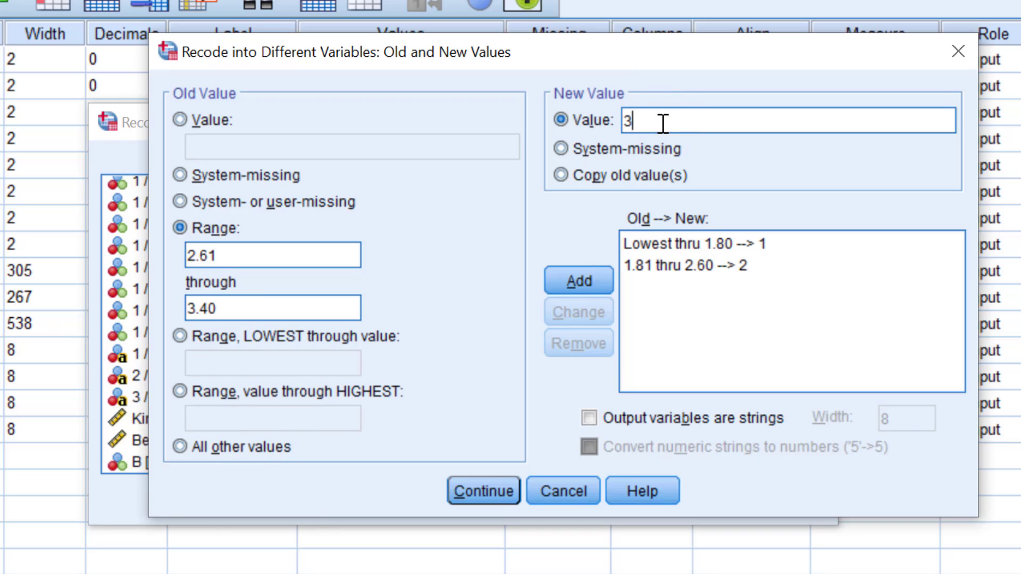
left_click(587, 273)
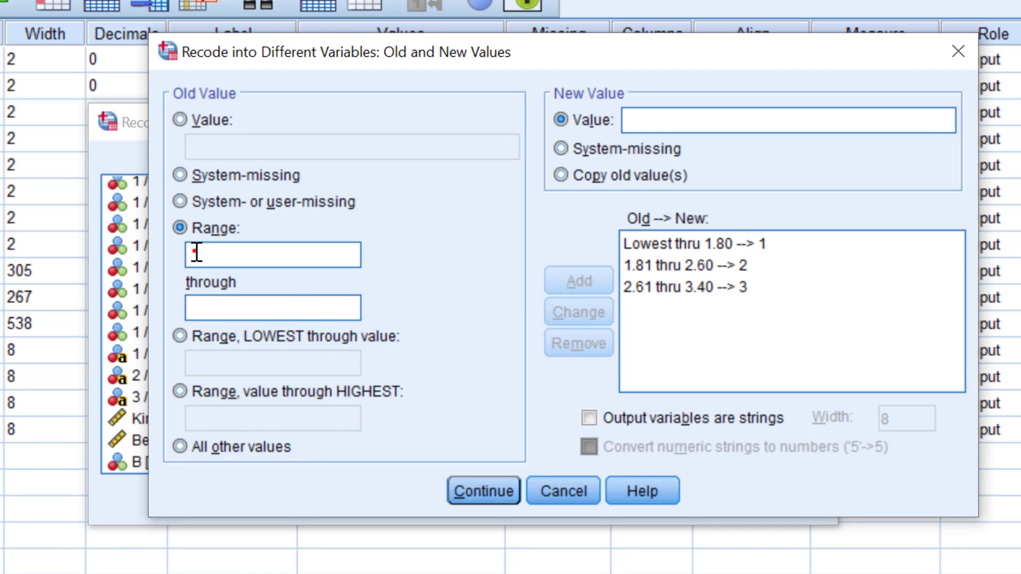
Add the recode rule range 3.41 through 4.20 becomes 4.
right_click(196, 253)
left_click(222, 384)
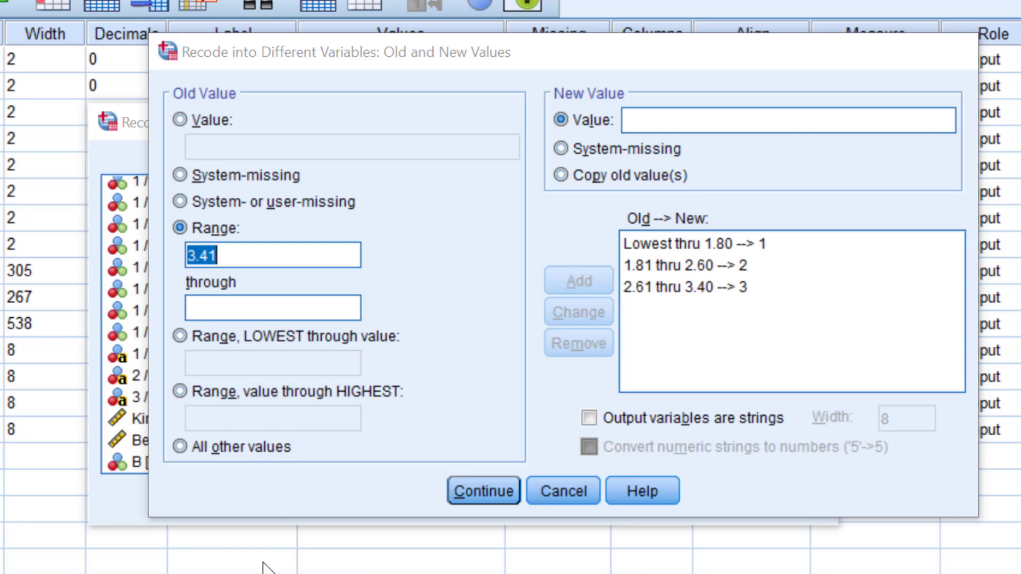
left_click(198, 307)
right_click(201, 301)
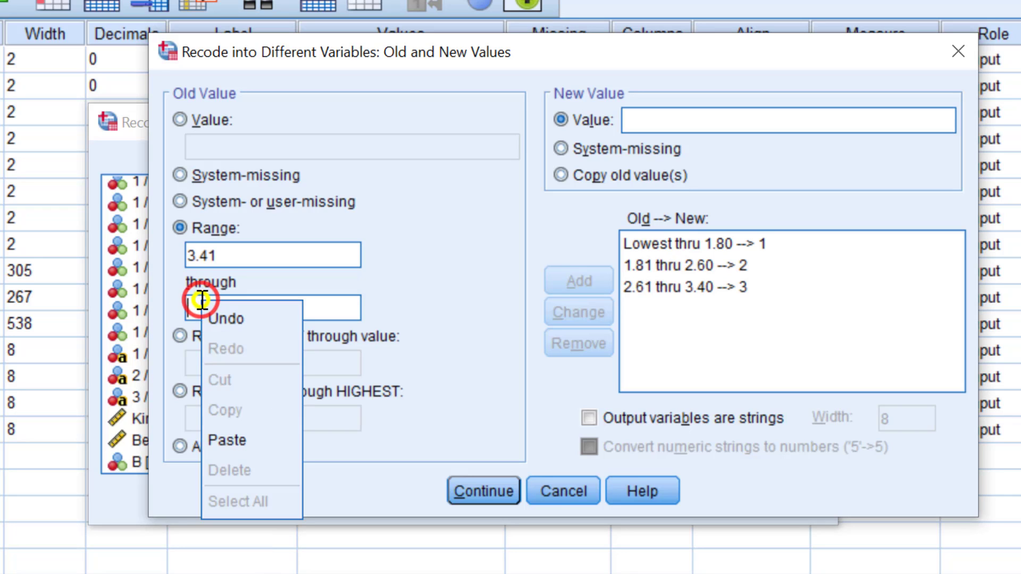
left_click(223, 432)
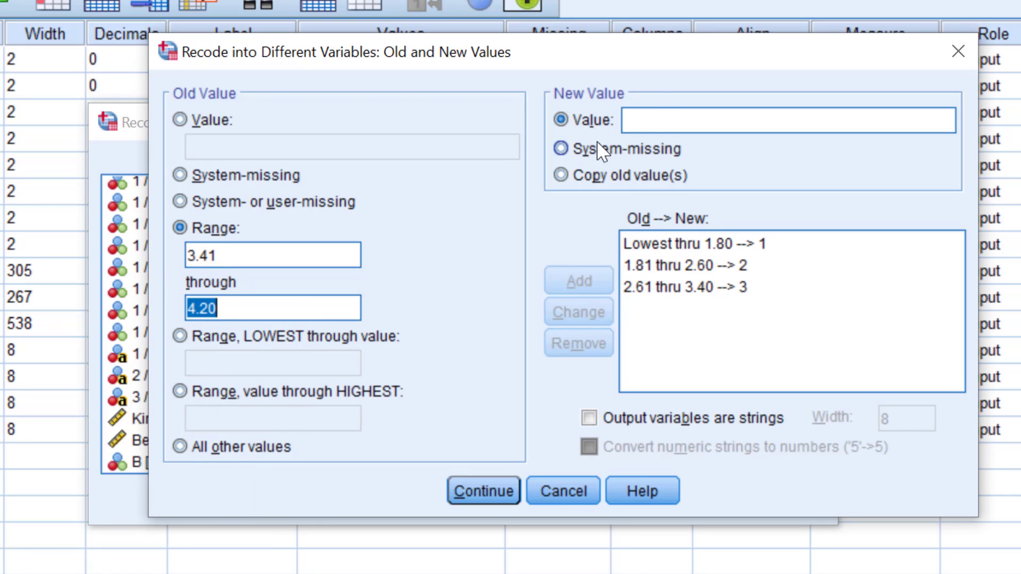
left_click(659, 110)
type("4")
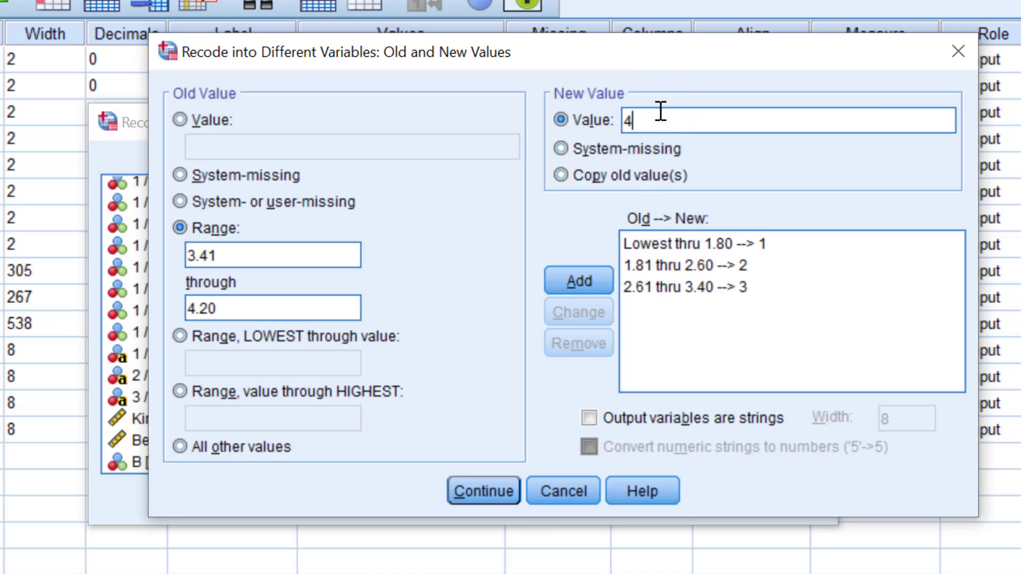
left_click(562, 285)
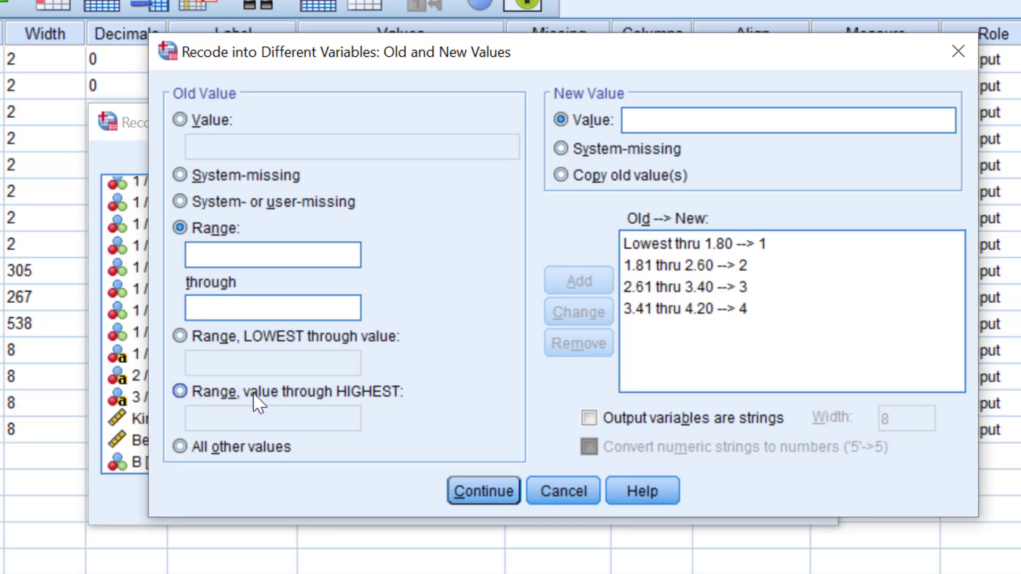
Add the rule 4.21 through highest becomes 5.
left_click(180, 392)
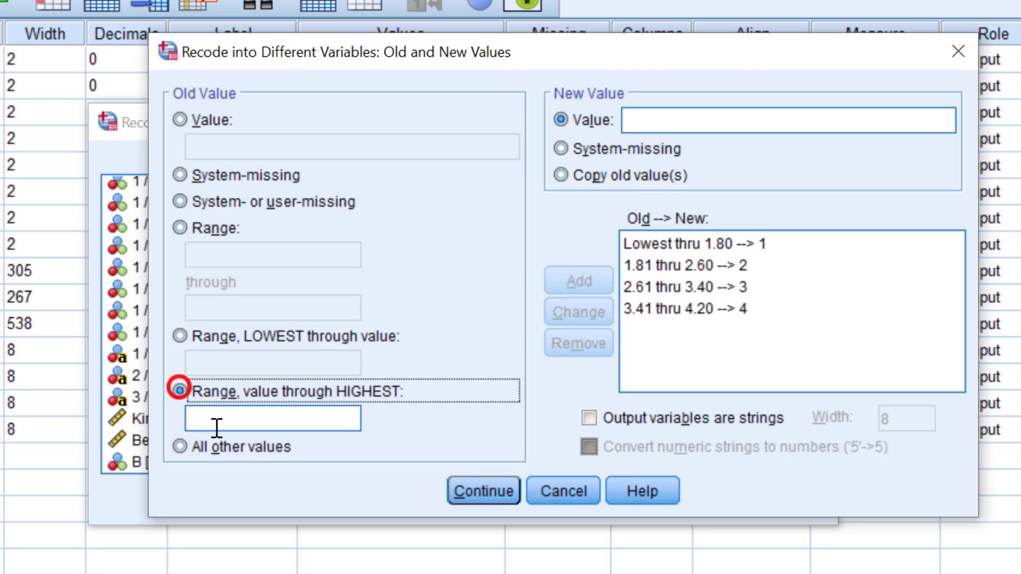
left_click(212, 421)
right_click(213, 420)
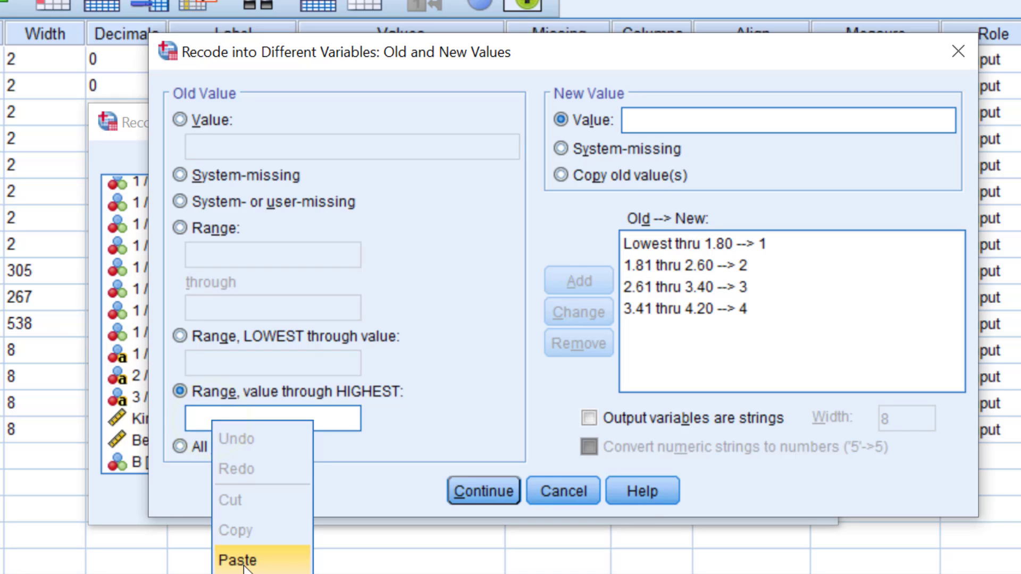
left_click(239, 559)
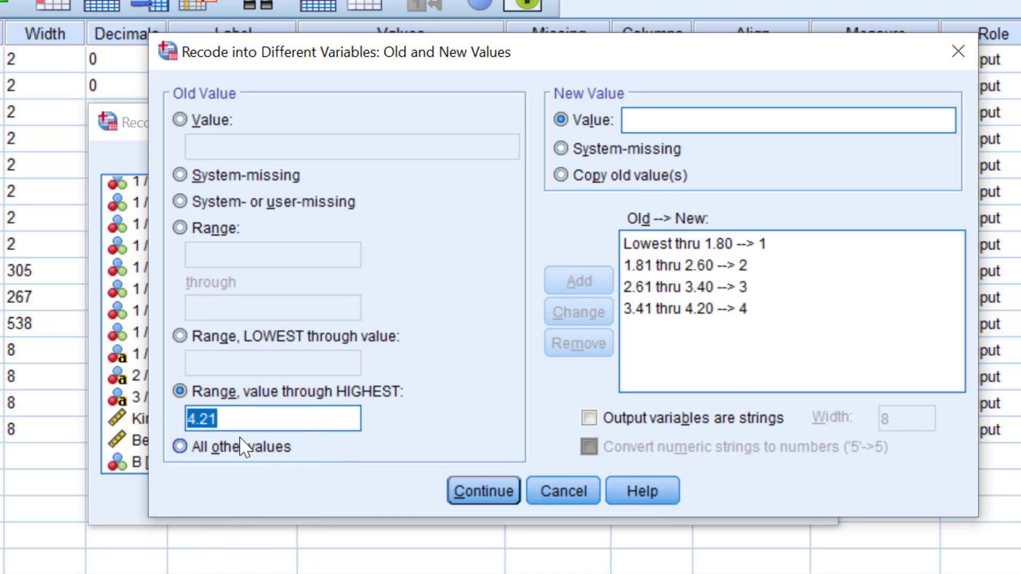
left_click(654, 121)
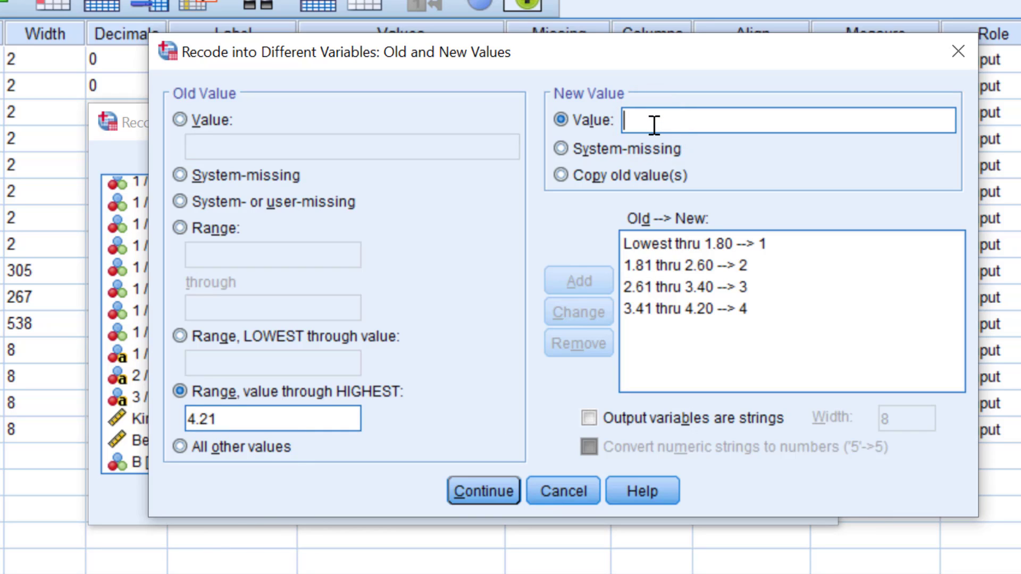
type("5")
left_click(572, 273)
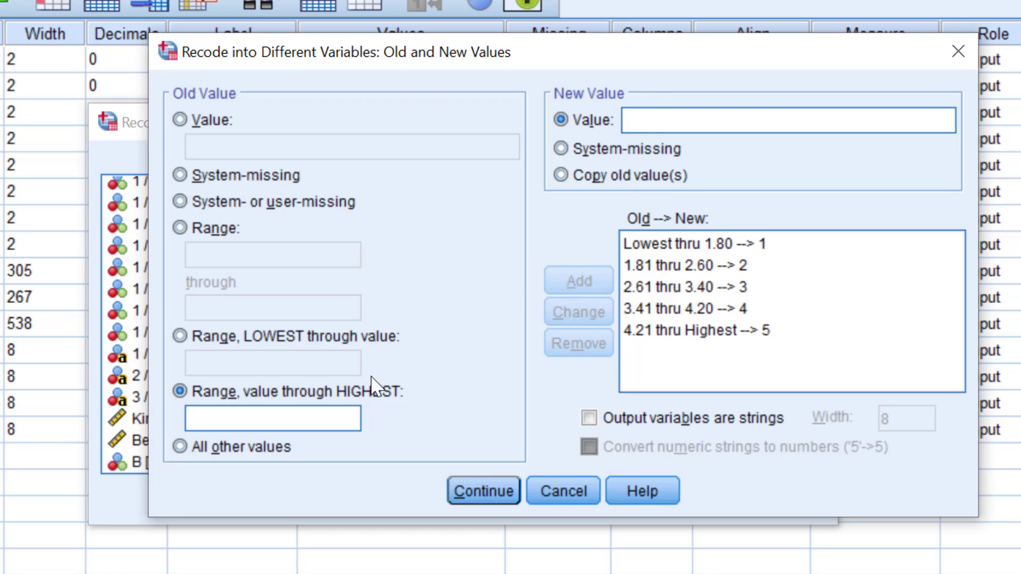
Confirm the five rules, set RAH as Assignment's output variable, and run the recode.
left_click(462, 496)
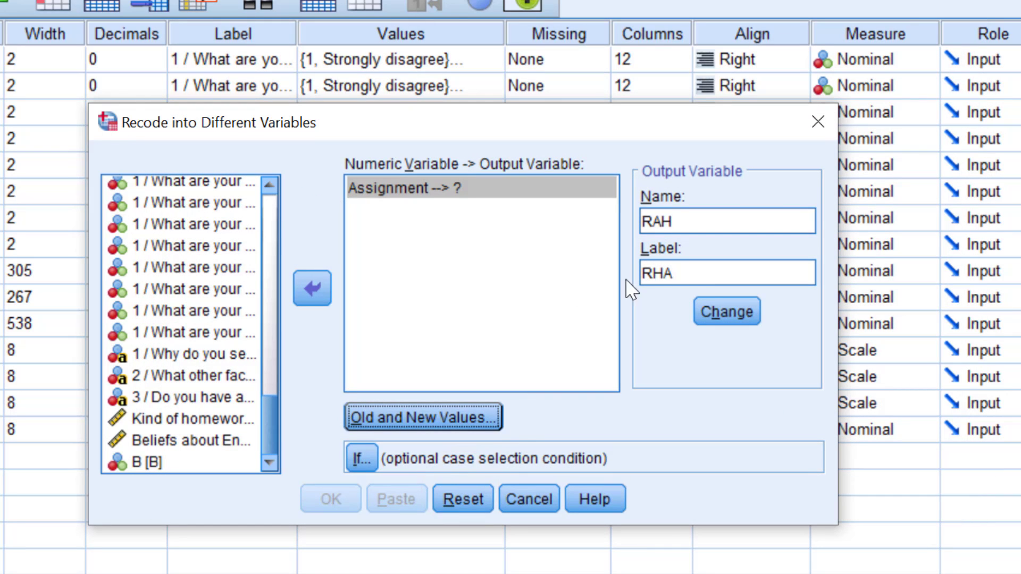
left_click(743, 321)
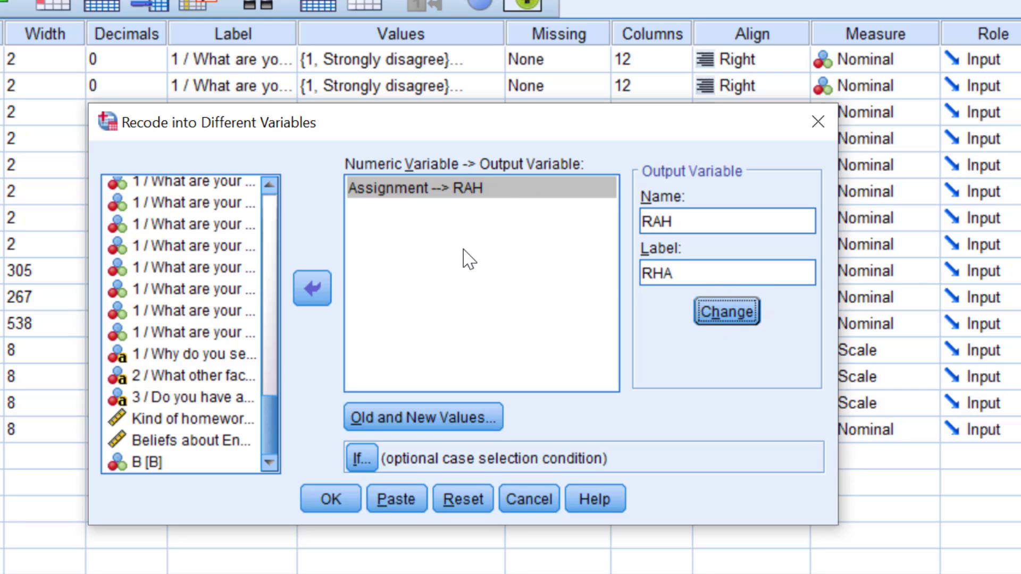
left_click(325, 490)
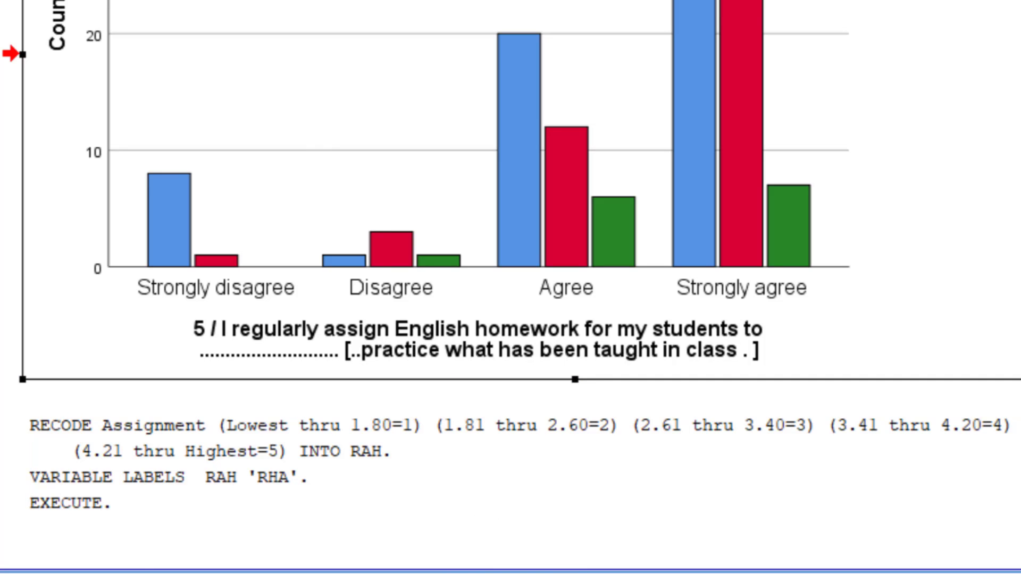
In Variable View, find RAH and review B's value labels 1.00 to 5.00.
mouse_move(427, 573)
left_click(338, 538)
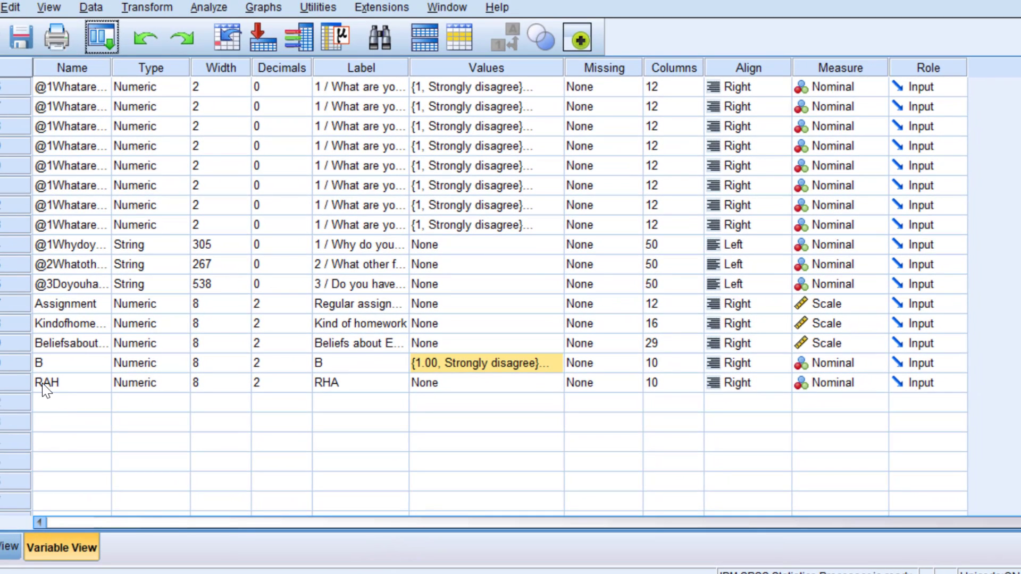
left_click(43, 383)
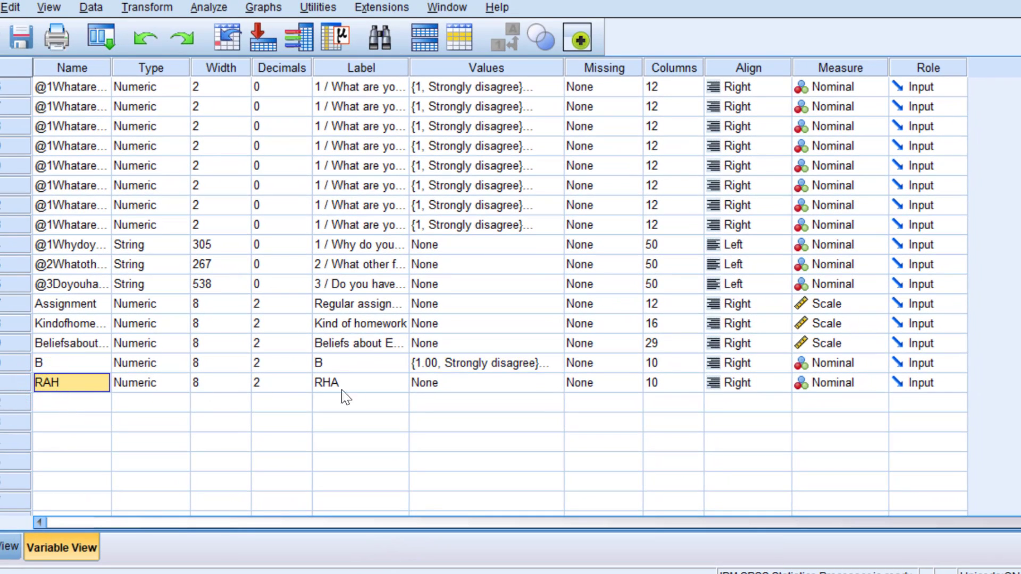
left_click(455, 385)
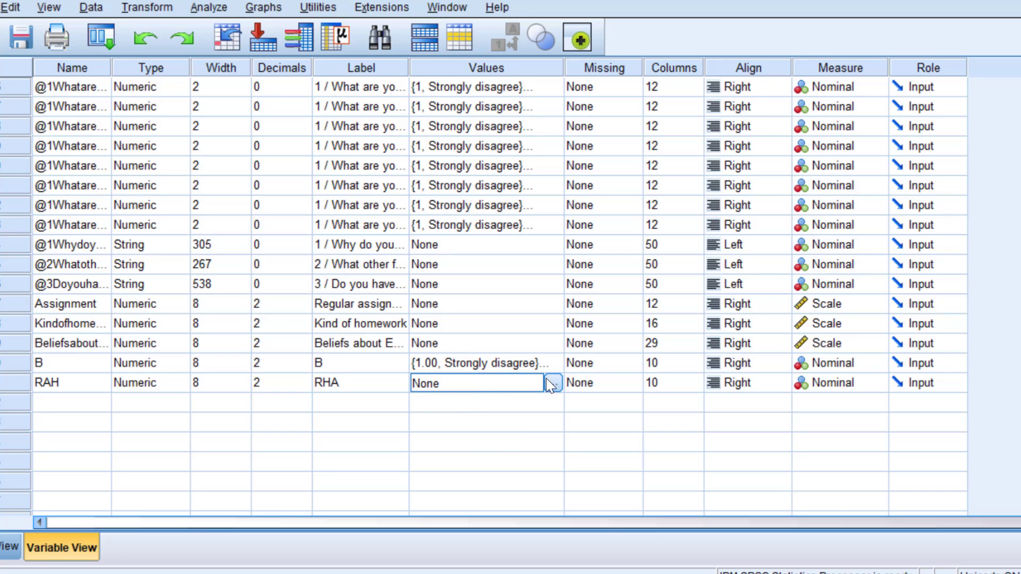
left_click(520, 364)
left_click(554, 364)
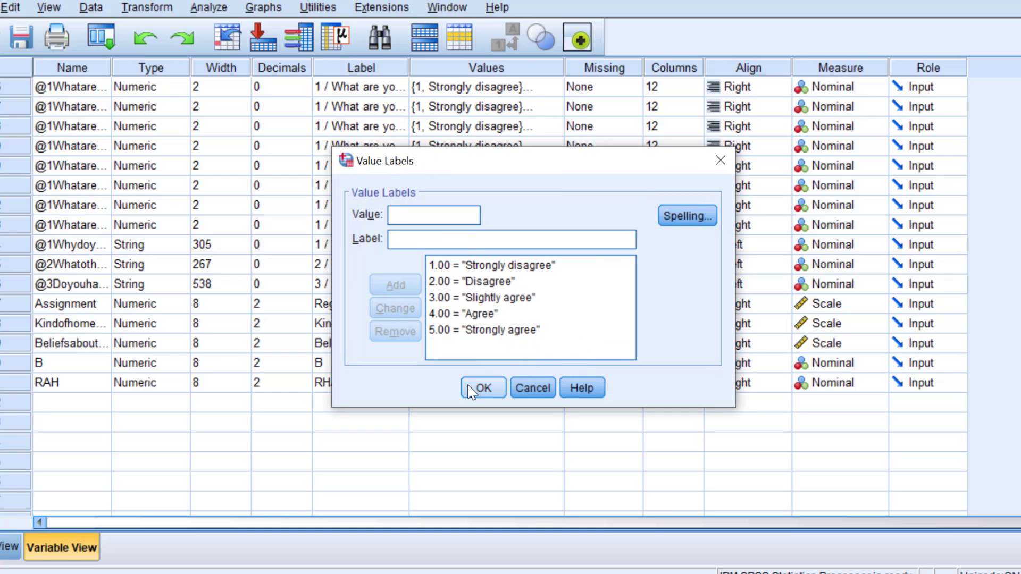
left_click(720, 161)
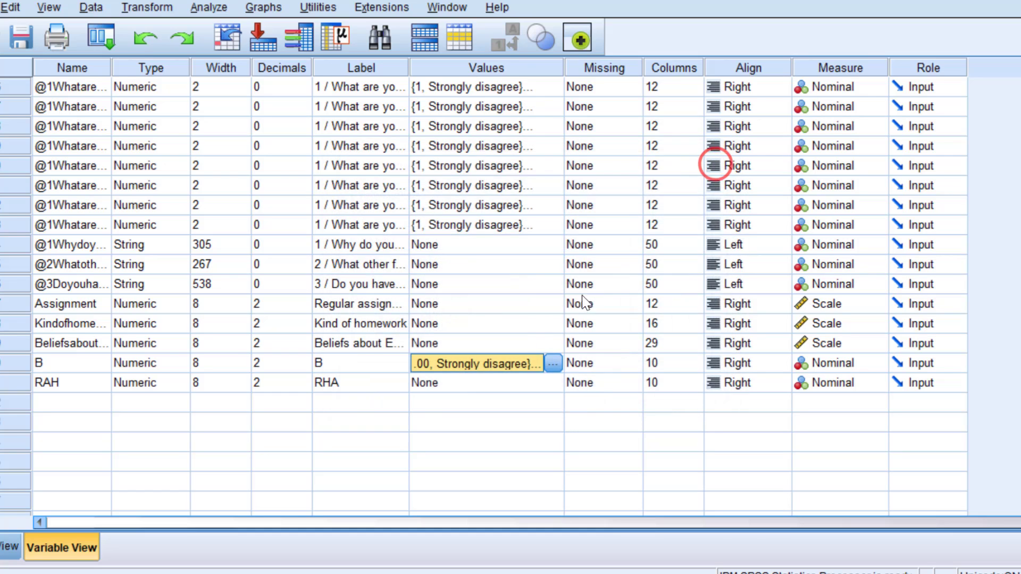
Copy B's value labels and paste them onto RAH's Values cell.
right_click(459, 360)
left_click(473, 374)
left_click(452, 382)
right_click(448, 383)
left_click(466, 417)
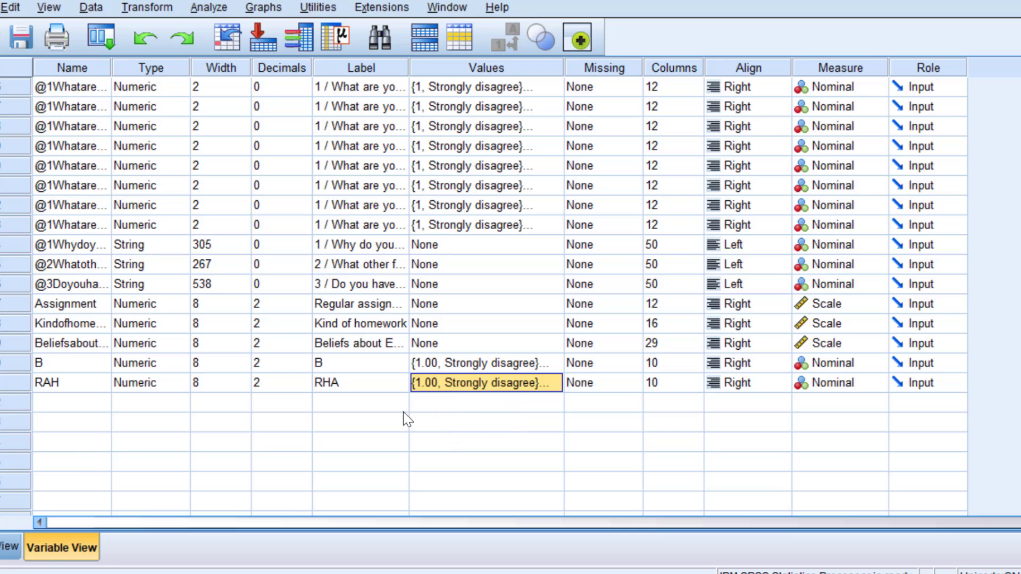
Scan the RAH column in Data View, then return to Variable View.
double_click(2, 383)
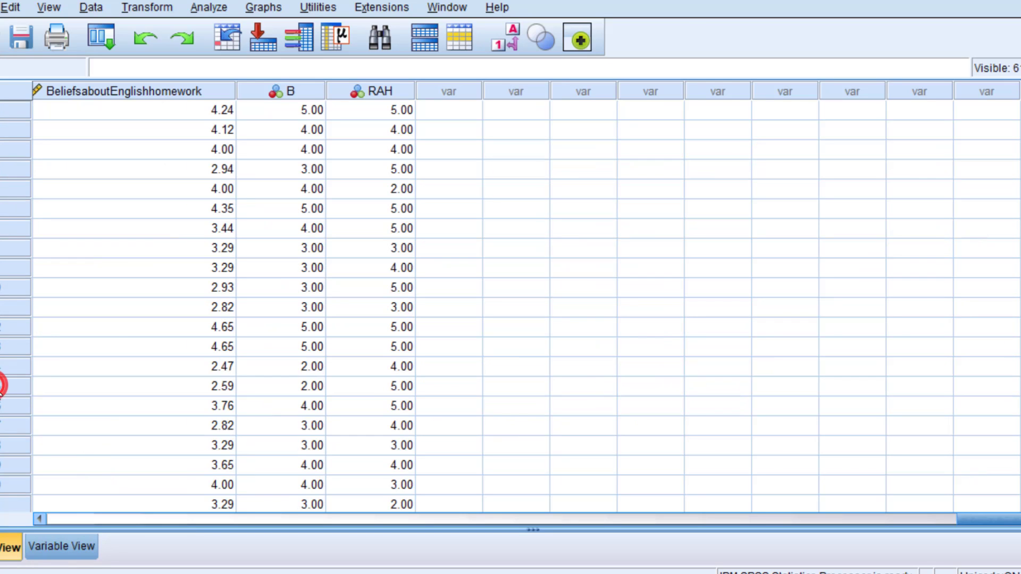
left_click(394, 91)
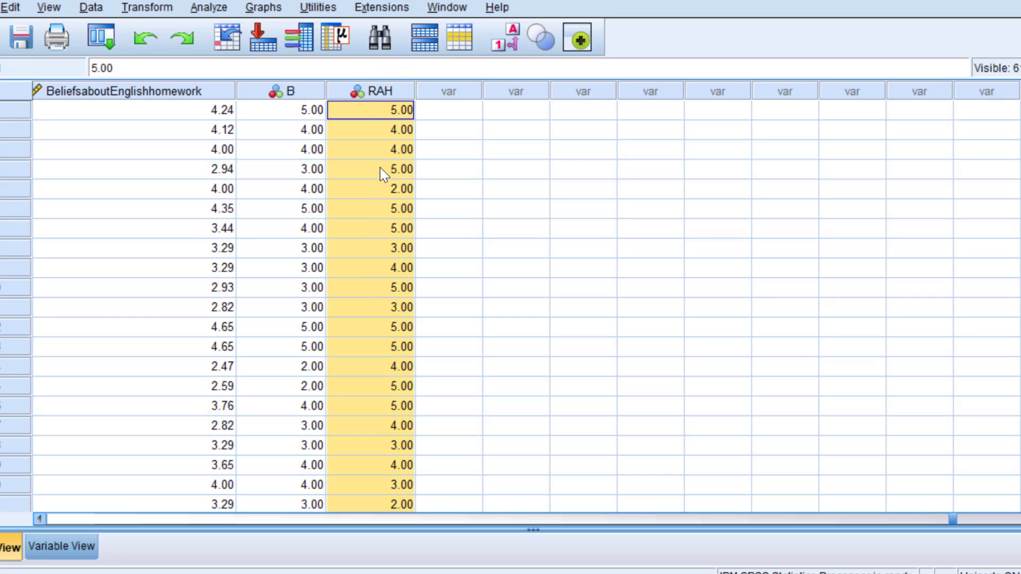
scroll(402, 134, "down", 15)
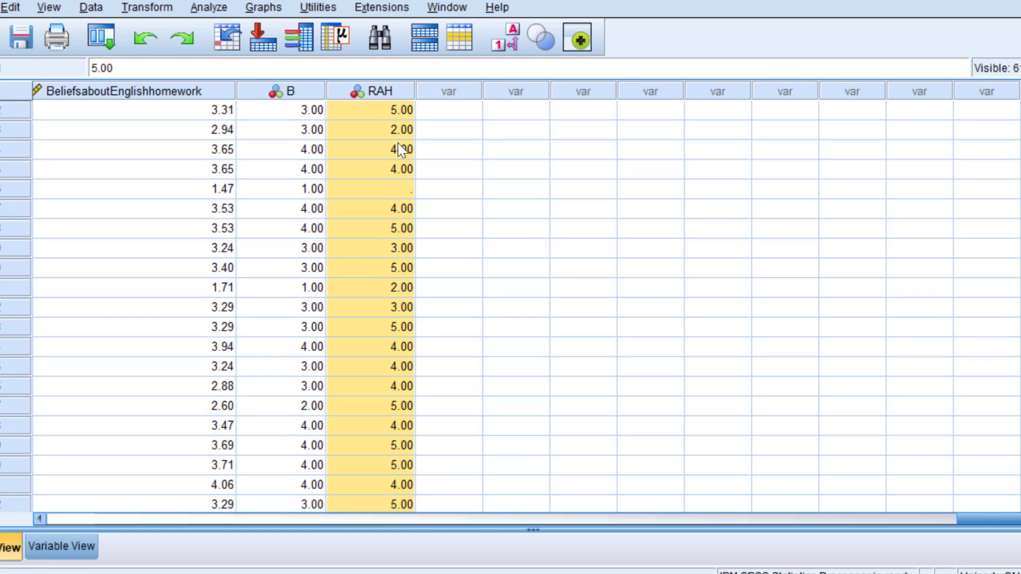
scroll(404, 205, "down", 10)
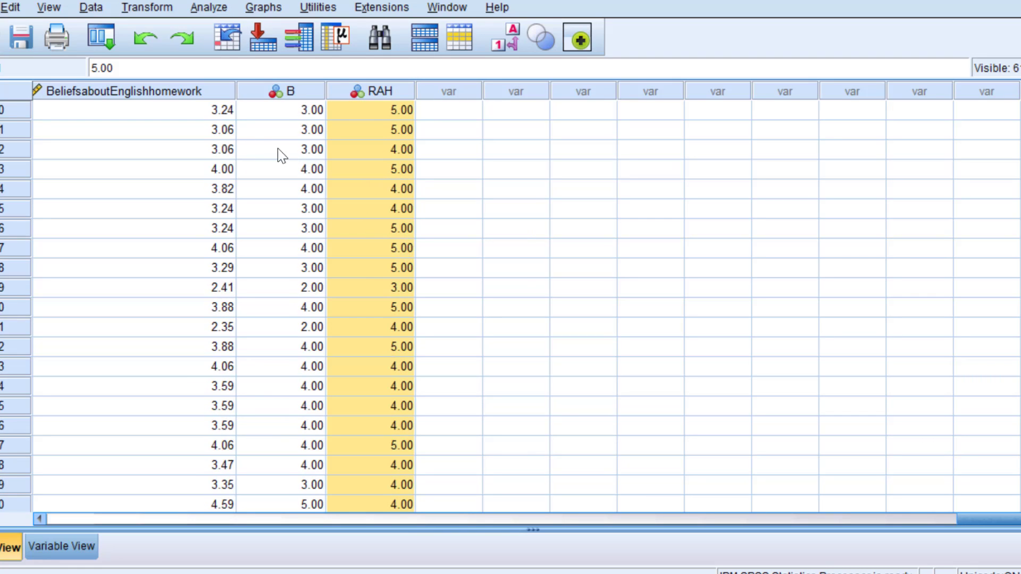
left_click(63, 544)
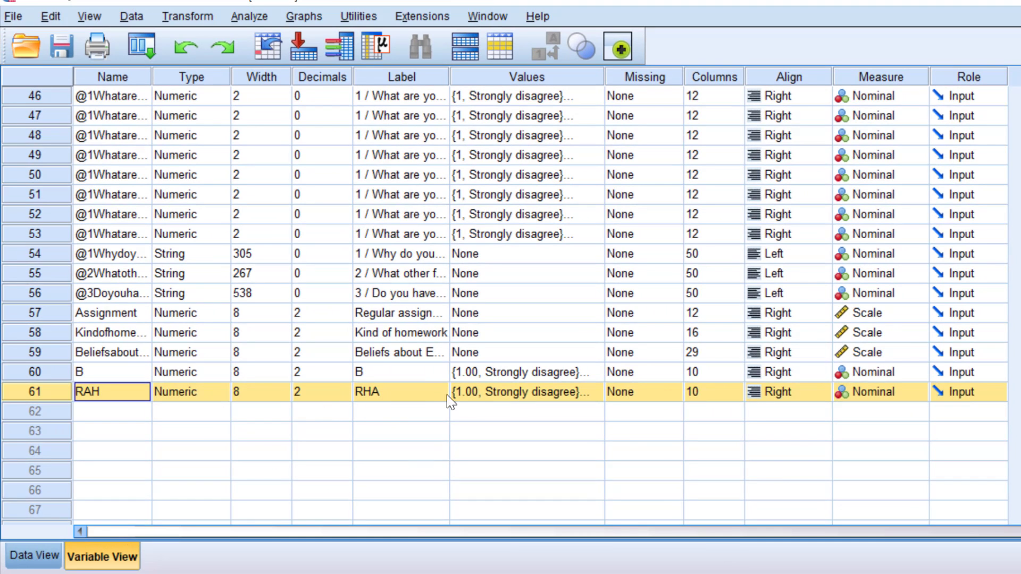
scroll(403, 299, "up", 15)
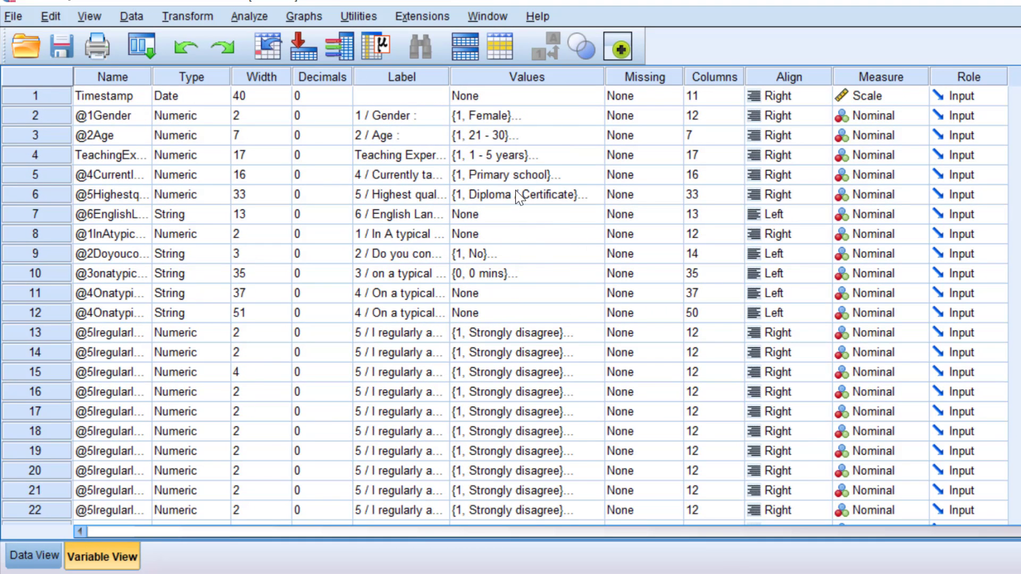
Close a mistakenly opened Descriptives dialog and open Descriptive Statistics > Crosstabs instead.
left_click(253, 15)
mouse_move(317, 61)
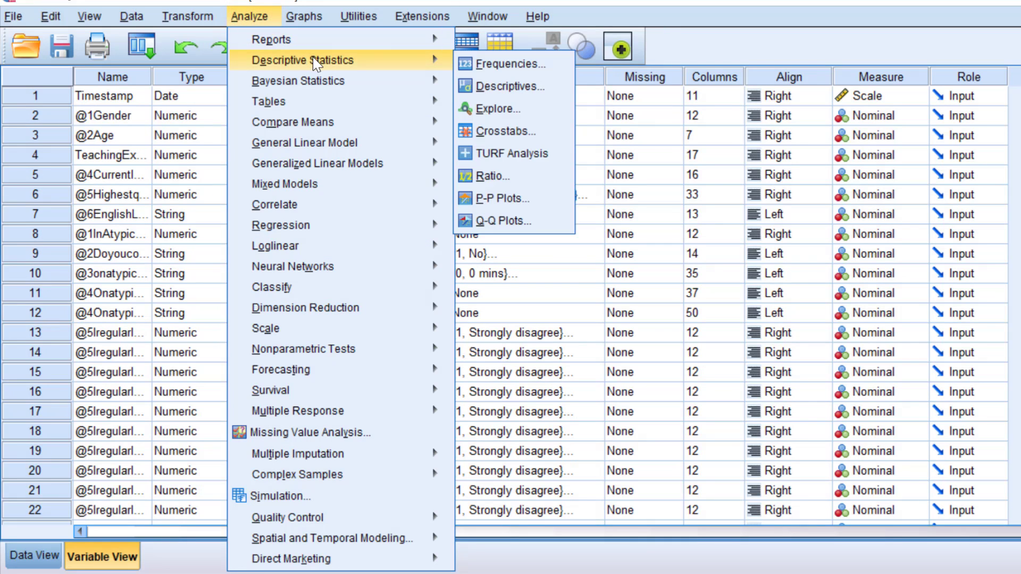
left_click(515, 79)
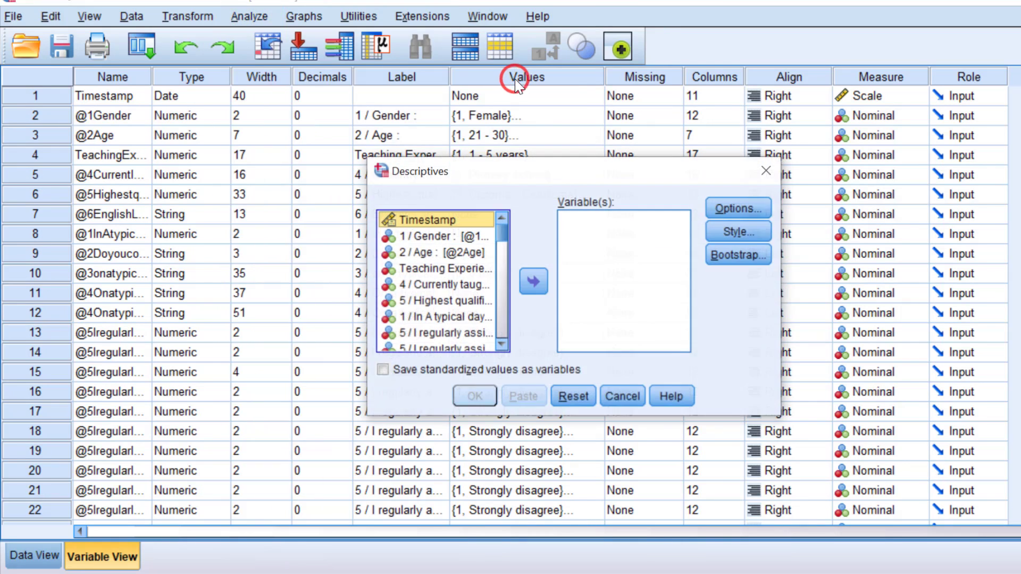
left_click(766, 170)
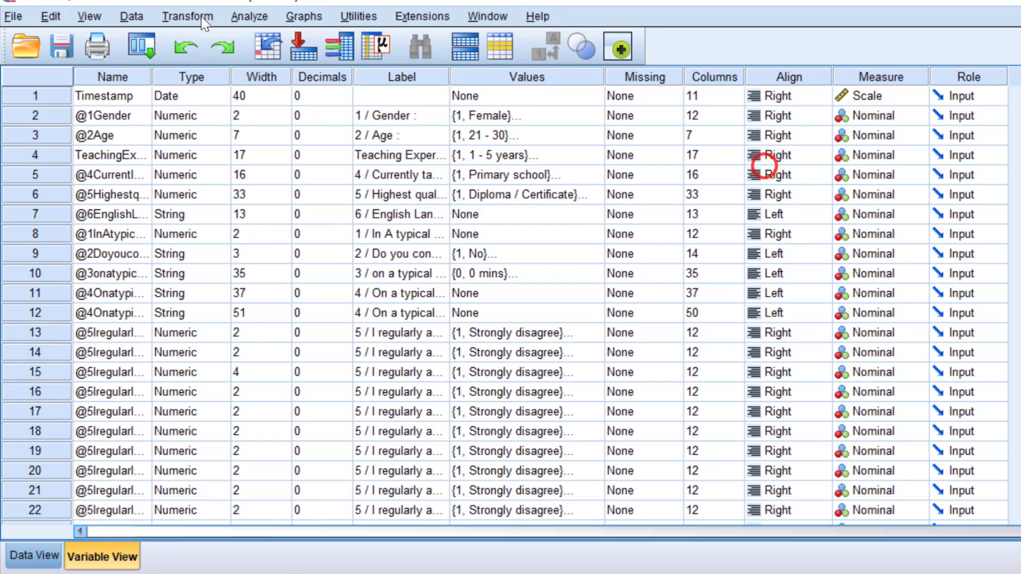
left_click(253, 15)
mouse_move(304, 16)
mouse_move(249, 16)
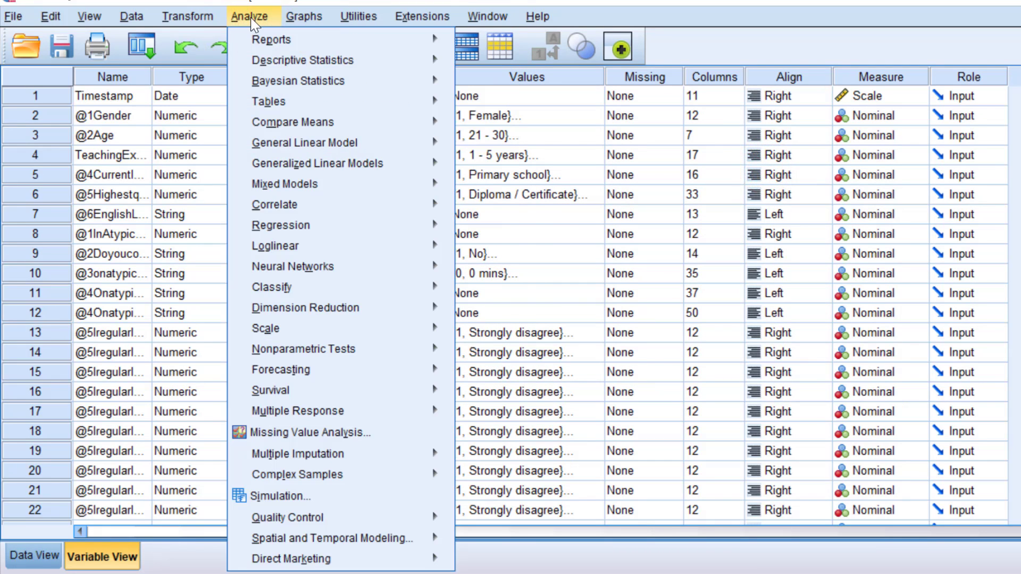
mouse_move(412, 67)
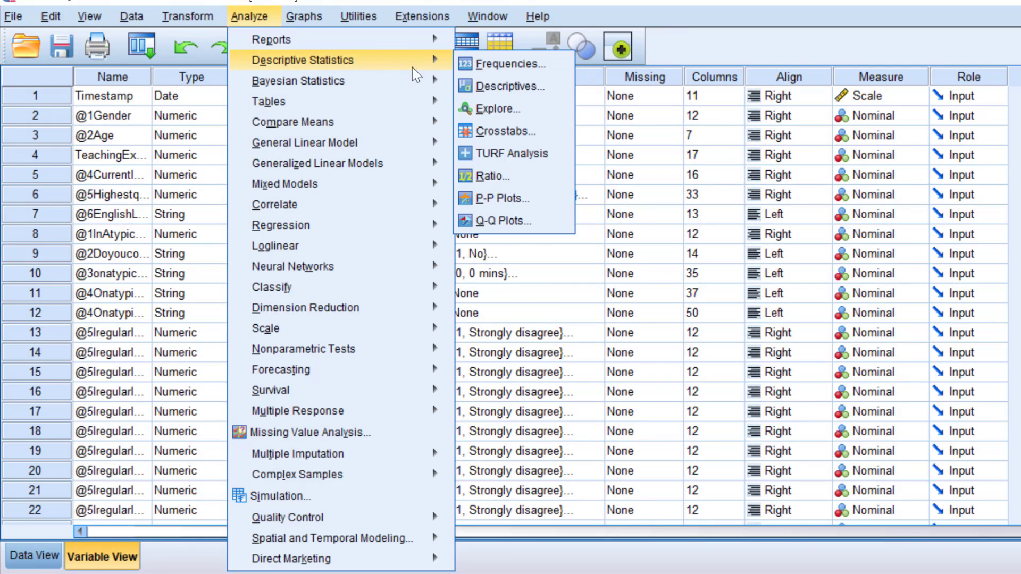
left_click(500, 132)
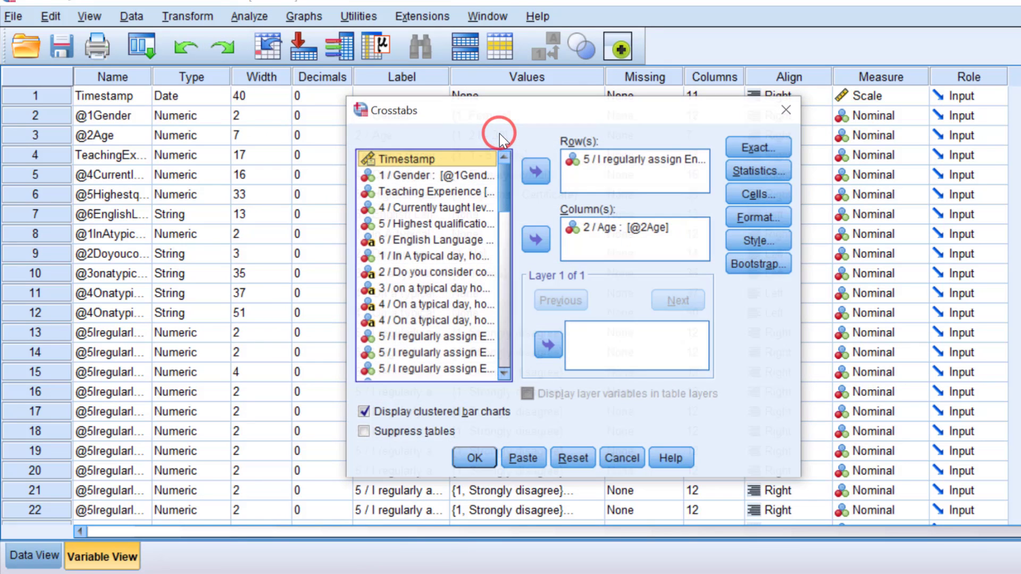
Replace the old homework row variable with RHA, keeping Age in Columns.
left_click(602, 162)
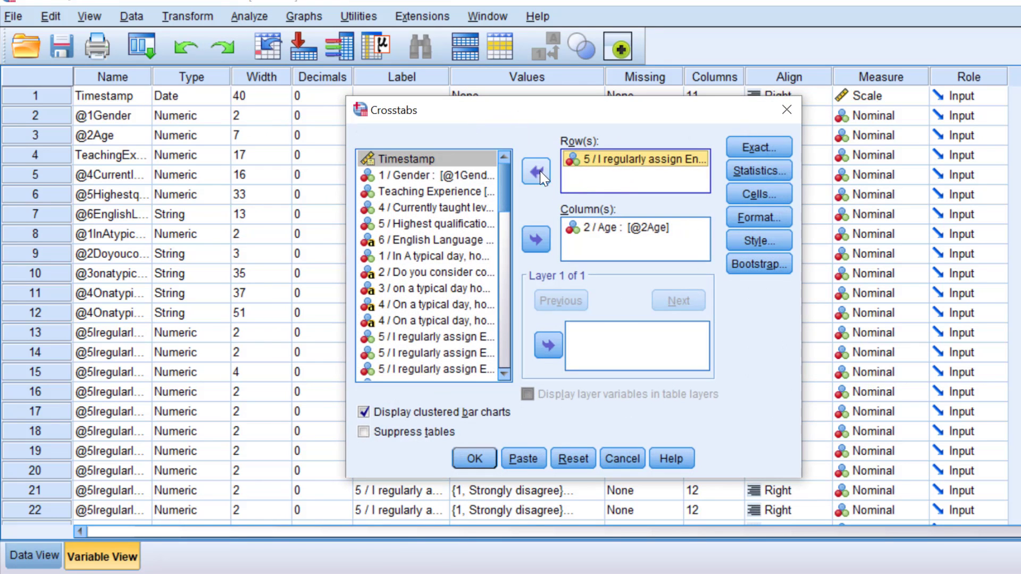
left_click(594, 234)
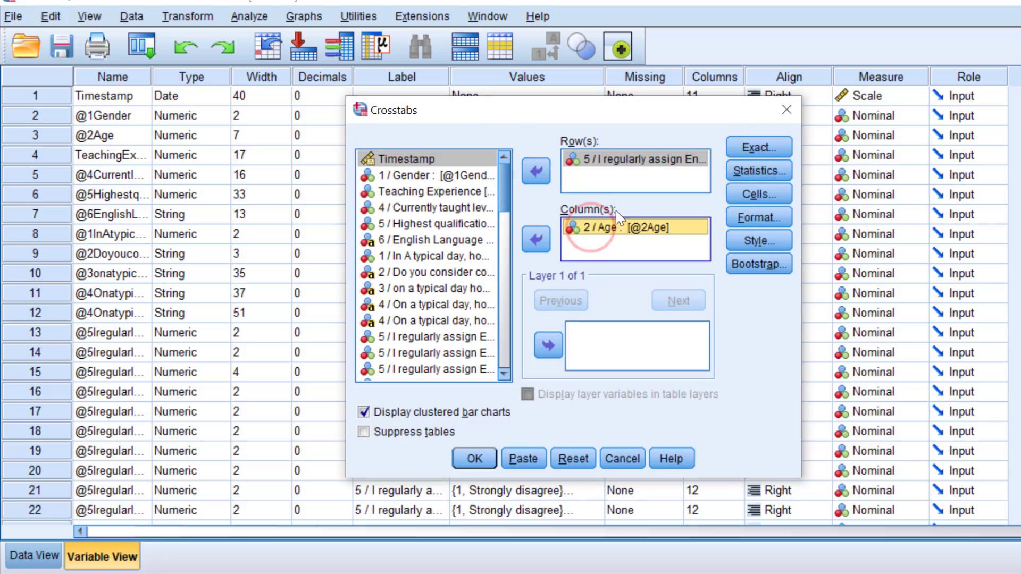
left_click(590, 159)
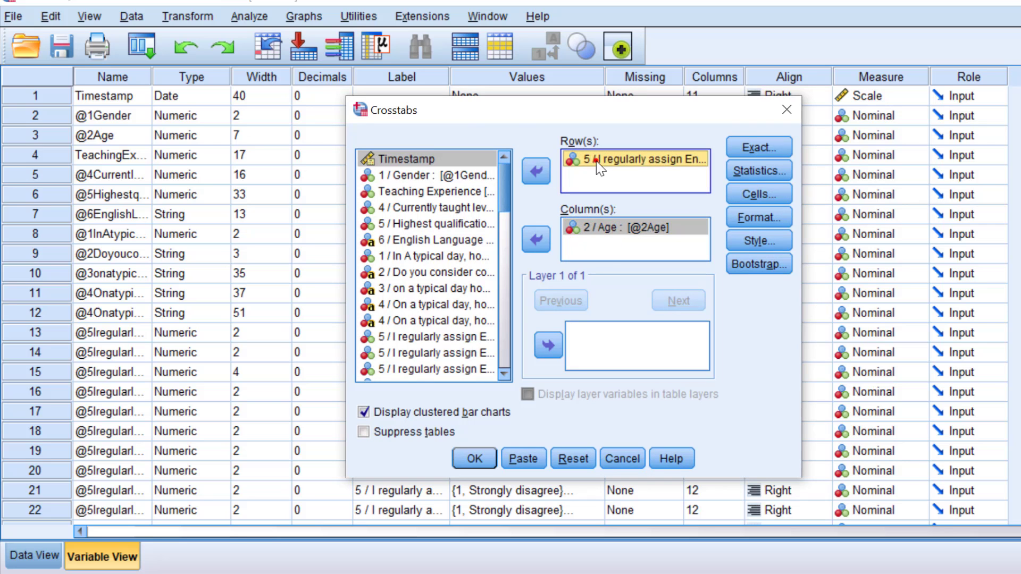
left_click(536, 171)
scroll(503, 187, "down", 10)
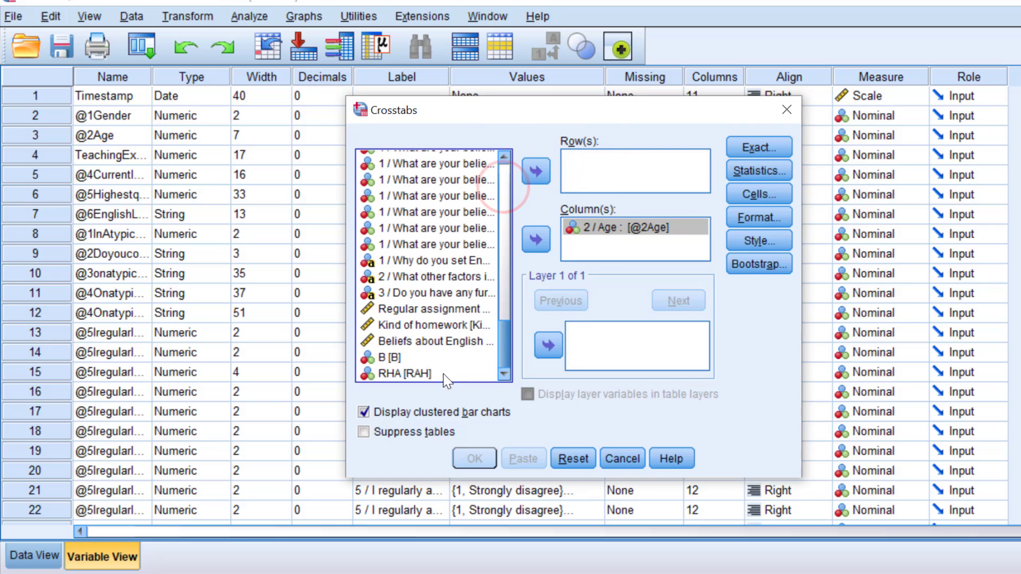
left_click(393, 372)
left_click(533, 167)
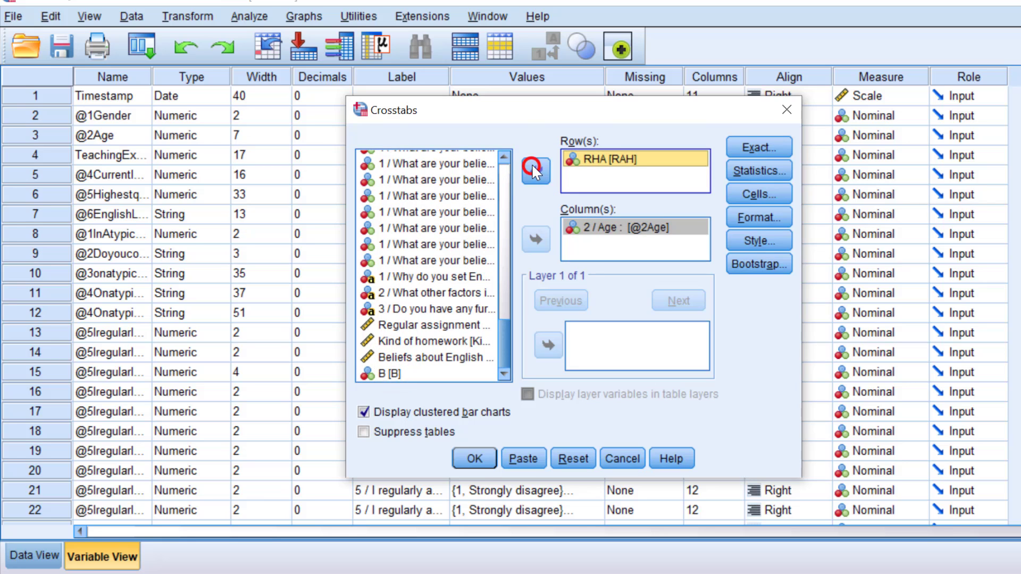
Enable Chi-square statistics and run the RHA by Age crosstab.
left_click(759, 169)
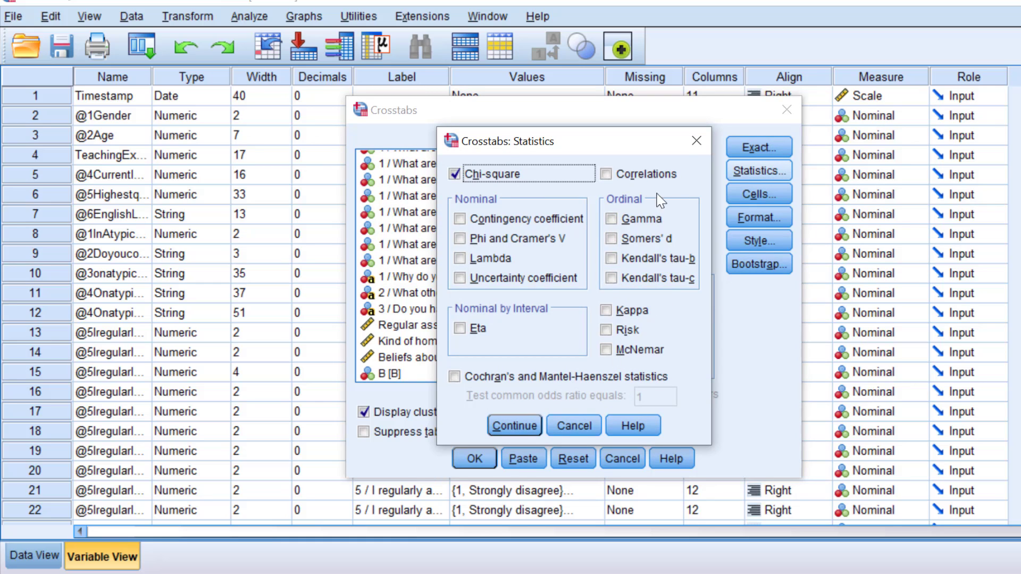
left_click(694, 142)
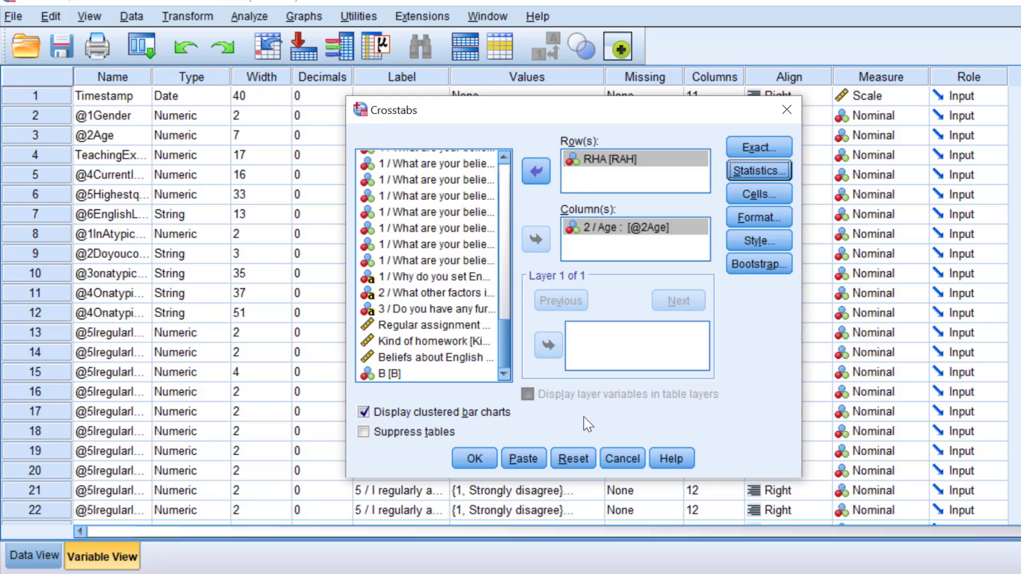
left_click(471, 456)
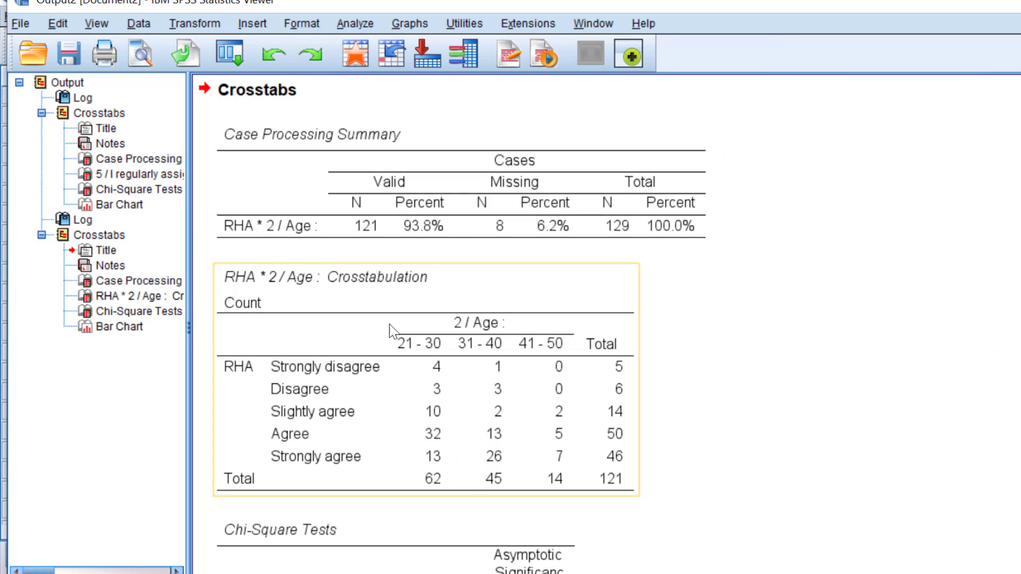
scroll(458, 387, "down", 2)
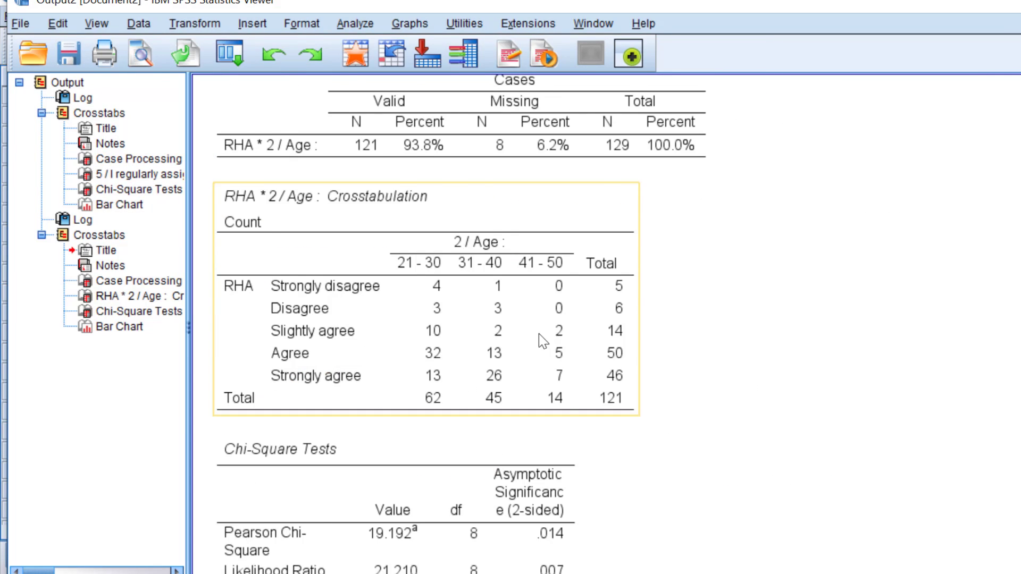
scroll(547, 337, "down", 2)
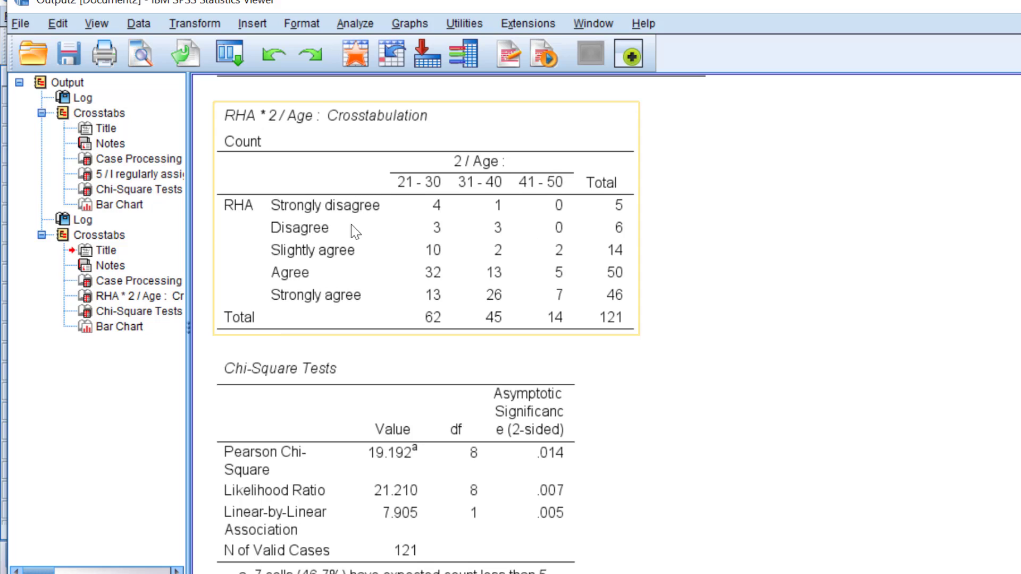
scroll(403, 282, "down", 4)
scroll(400, 282, "down", 6)
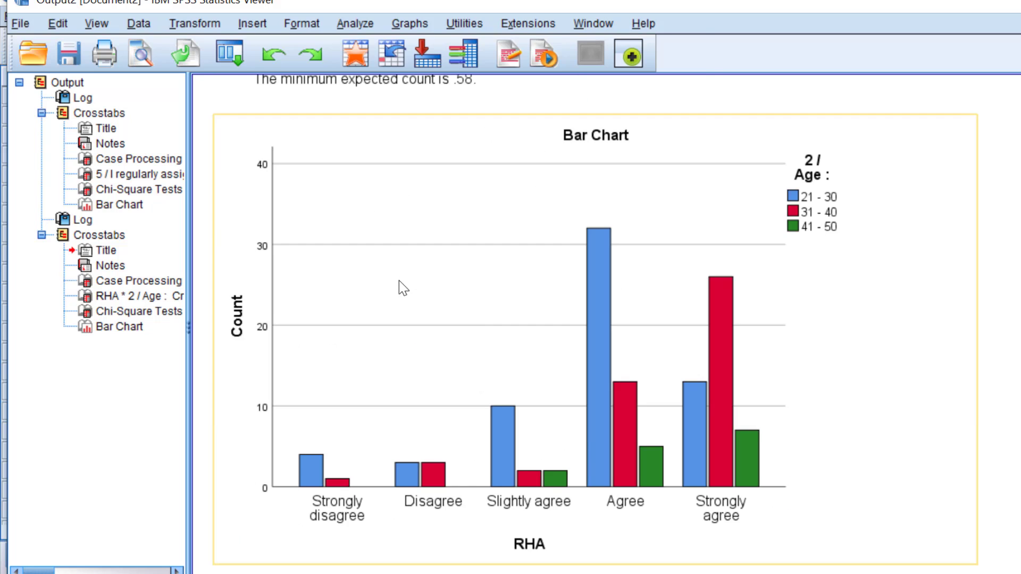